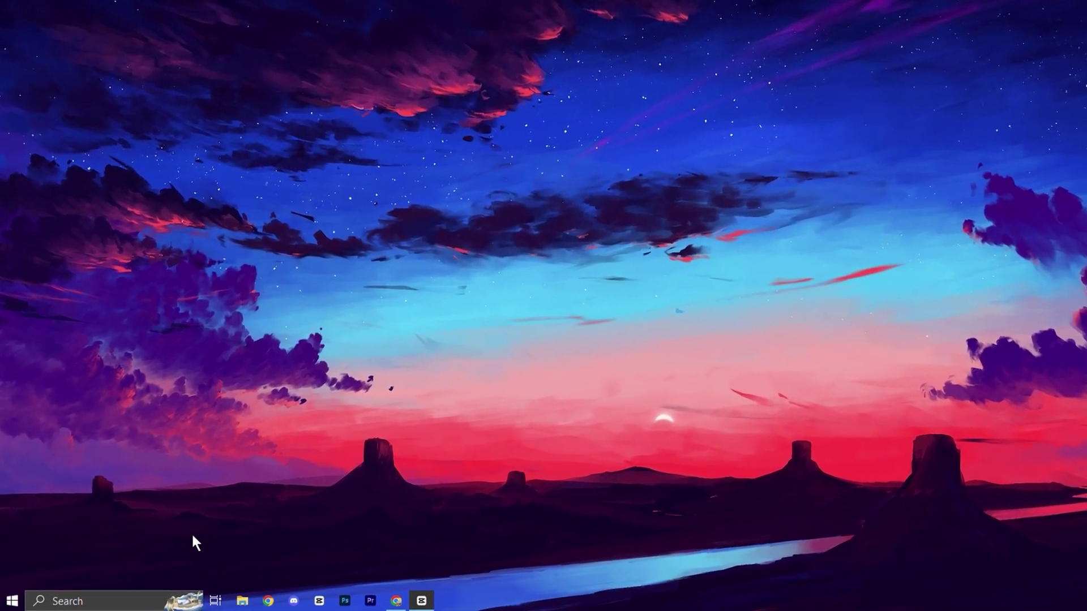
Search 'power', open Choose a power plan, and edit the High performance plan's settings
{"action": "left_click", "coordinate": [141, 603]}
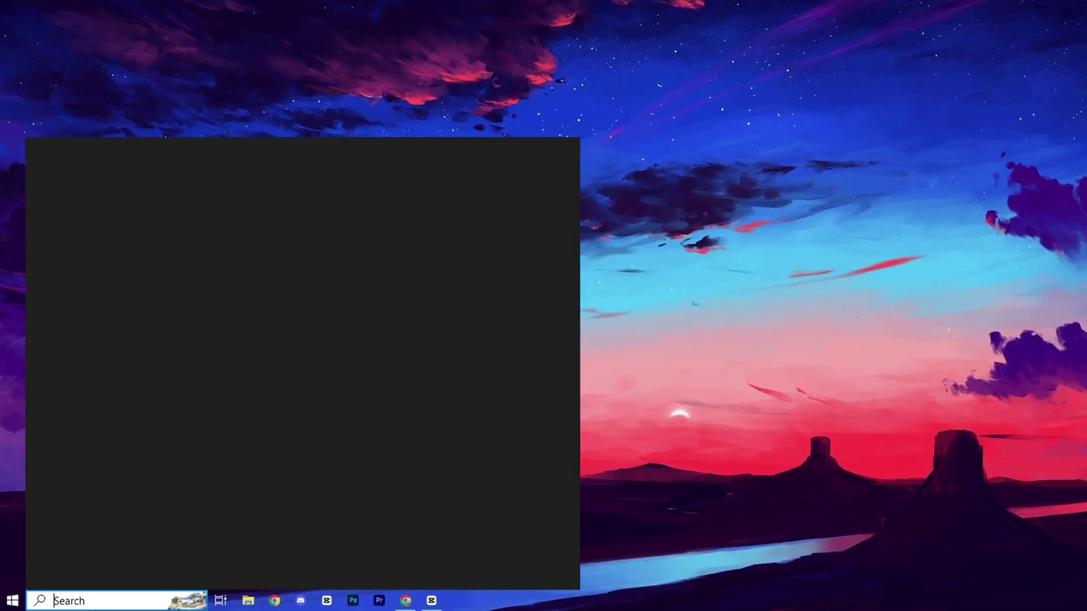
{"action": "type", "text": "power"}
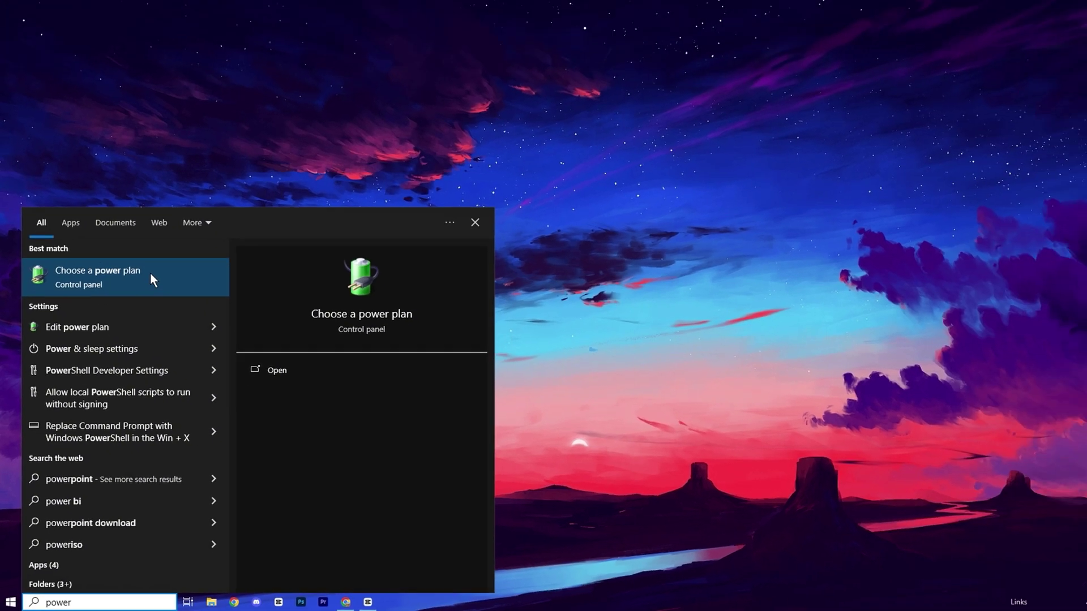
{"action": "left_click", "coordinate": [161, 218]}
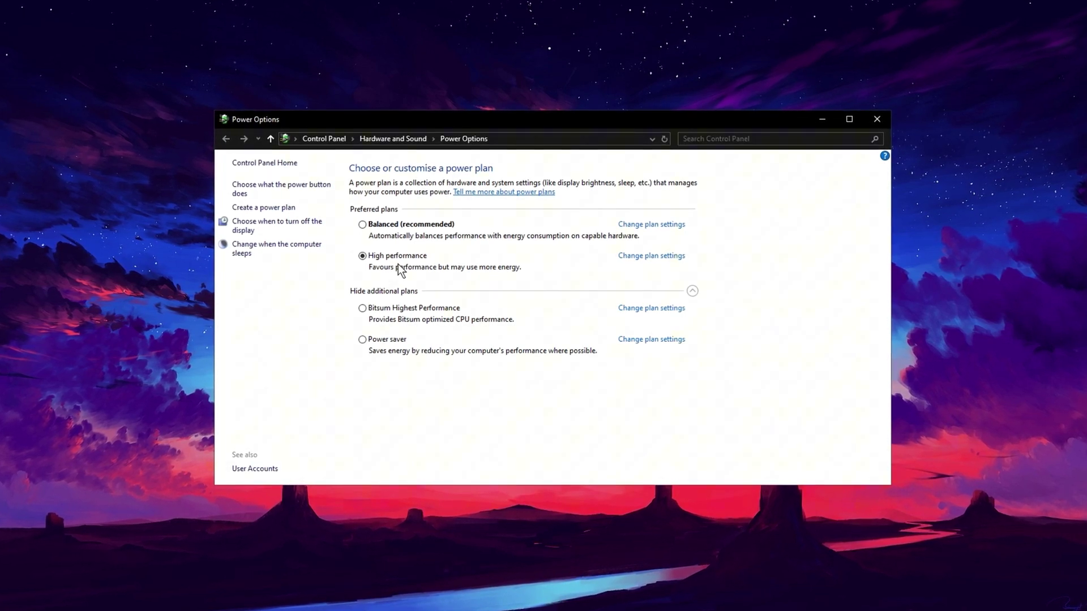
{"action": "left_click", "coordinate": [629, 259]}
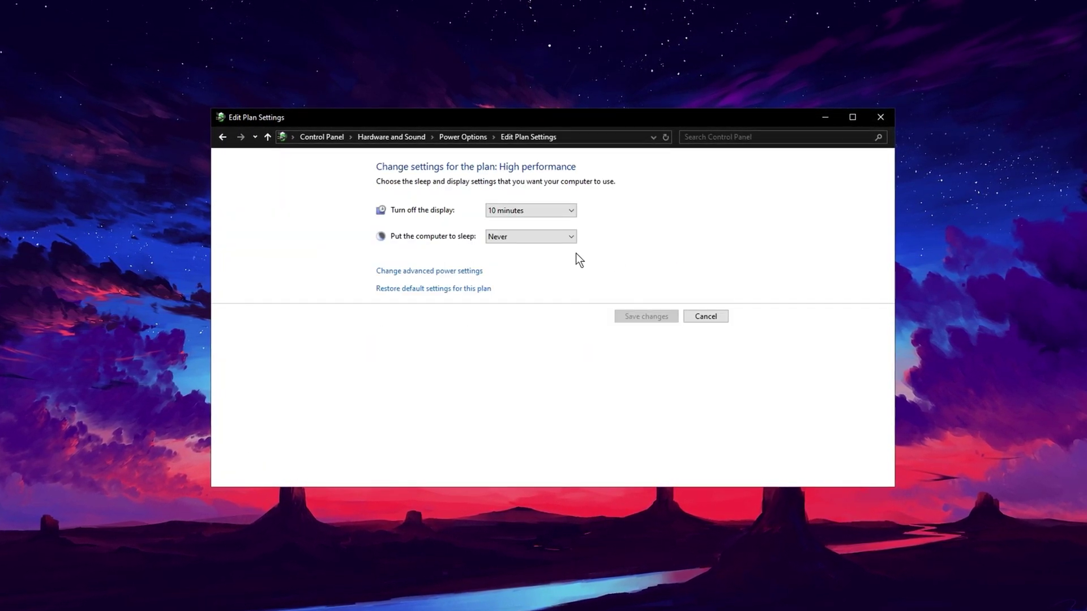
In the advanced power settings, set Turn off hard disk after to 0 (Never)
{"action": "left_click", "coordinate": [435, 272]}
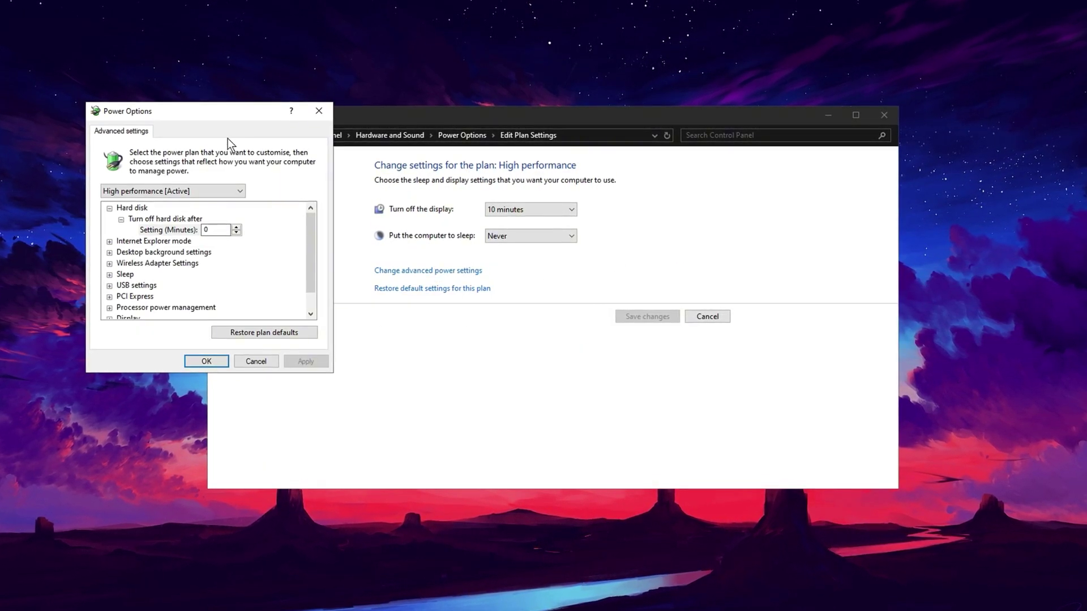
{"action": "left_click_drag", "start_coordinate": [229, 112], "coordinate": [587, 182]}
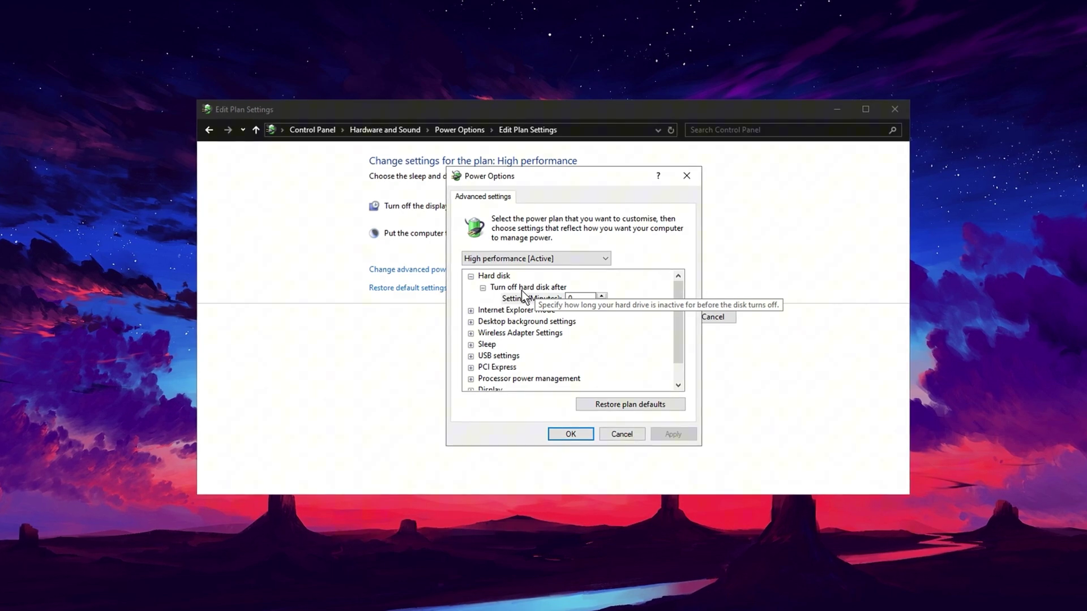
{"action": "left_click", "coordinate": [541, 288]}
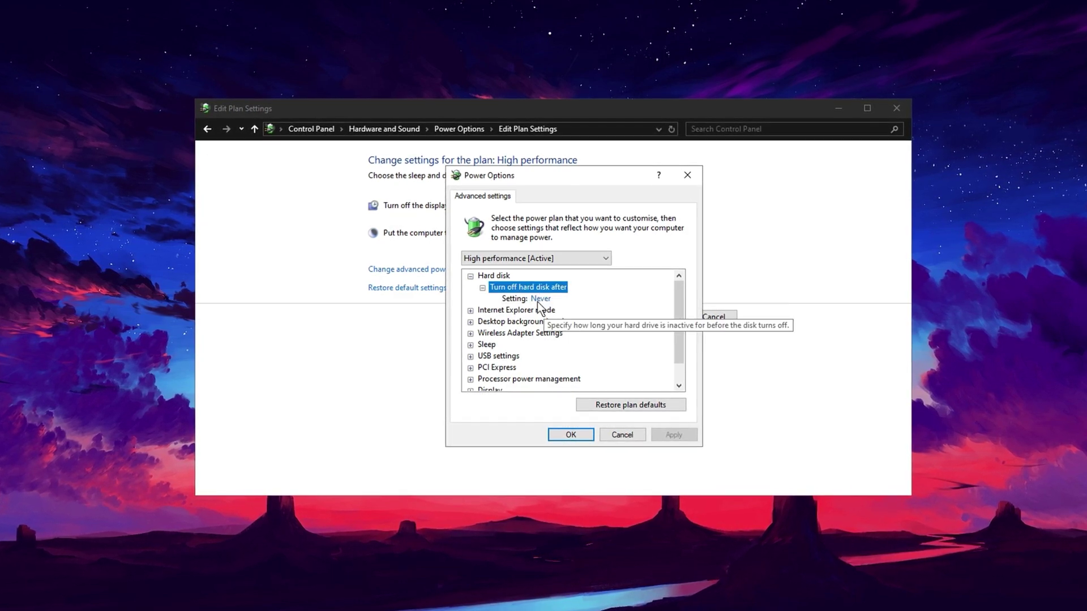
{"action": "left_click", "coordinate": [540, 298]}
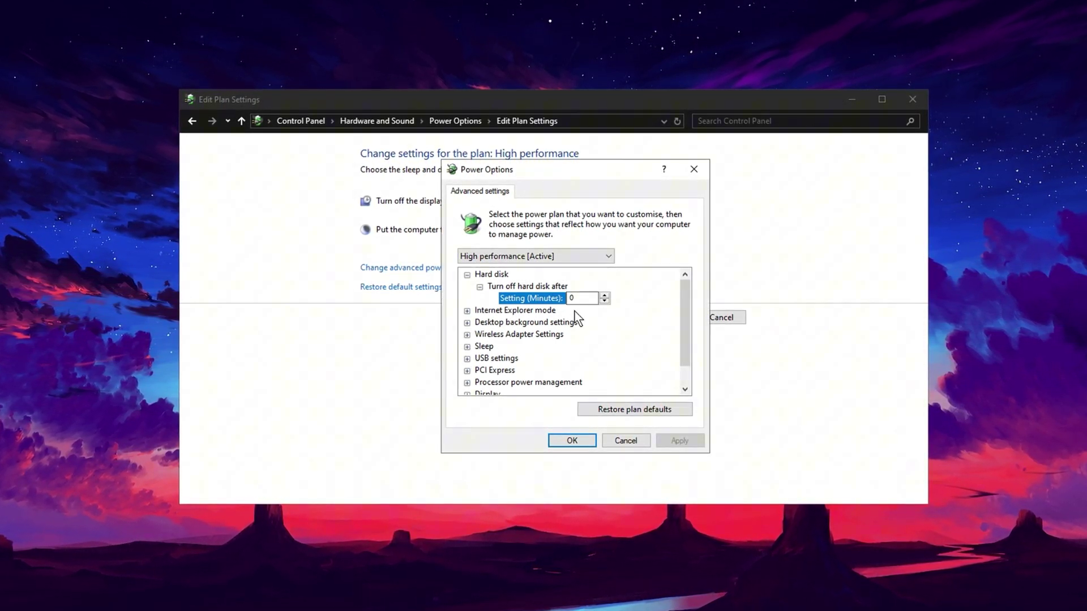
Confirm both core parking settings under Processor power management are 100%, then apply with OK
{"action": "scroll", "coordinate": [575, 328], "scroll_direction": "down", "scroll_amount": 1}
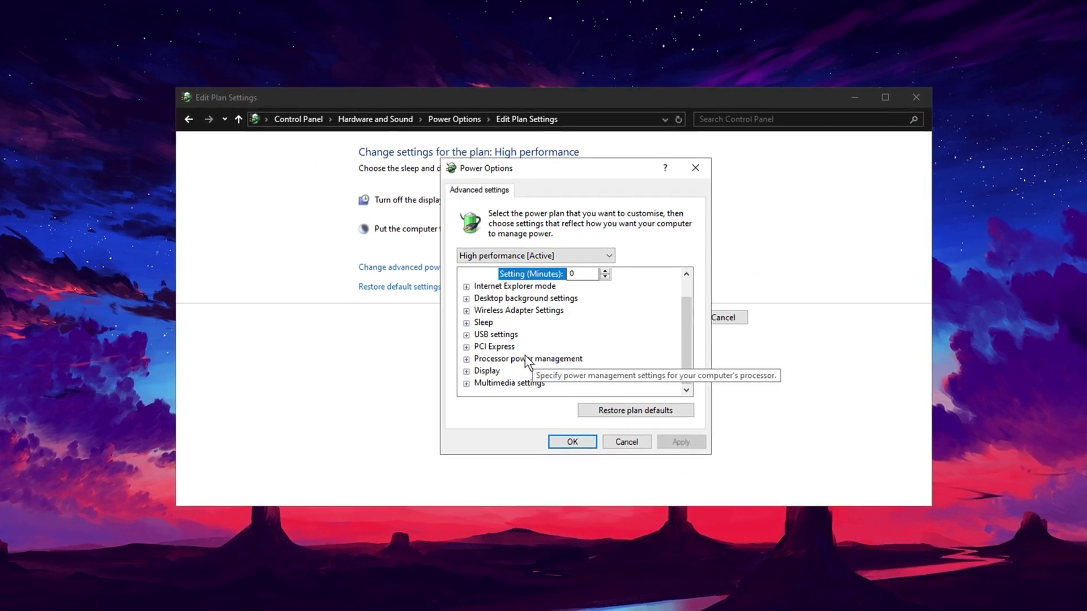
{"action": "double_click", "coordinate": [528, 359]}
{"action": "double_click", "coordinate": [551, 336]}
{"action": "double_click", "coordinate": [552, 372]}
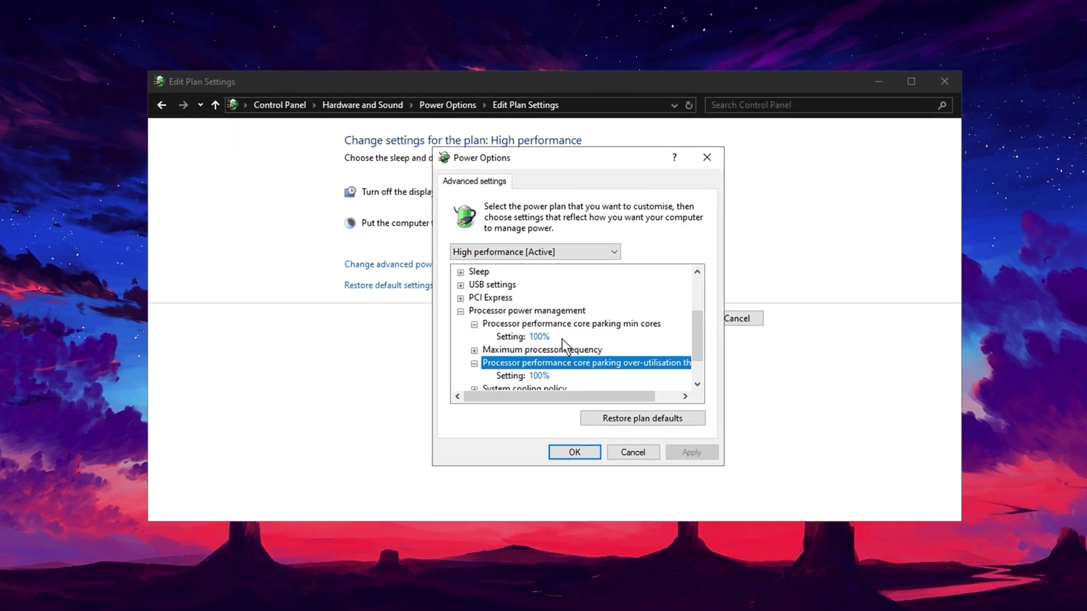
{"action": "left_click", "coordinate": [573, 450]}
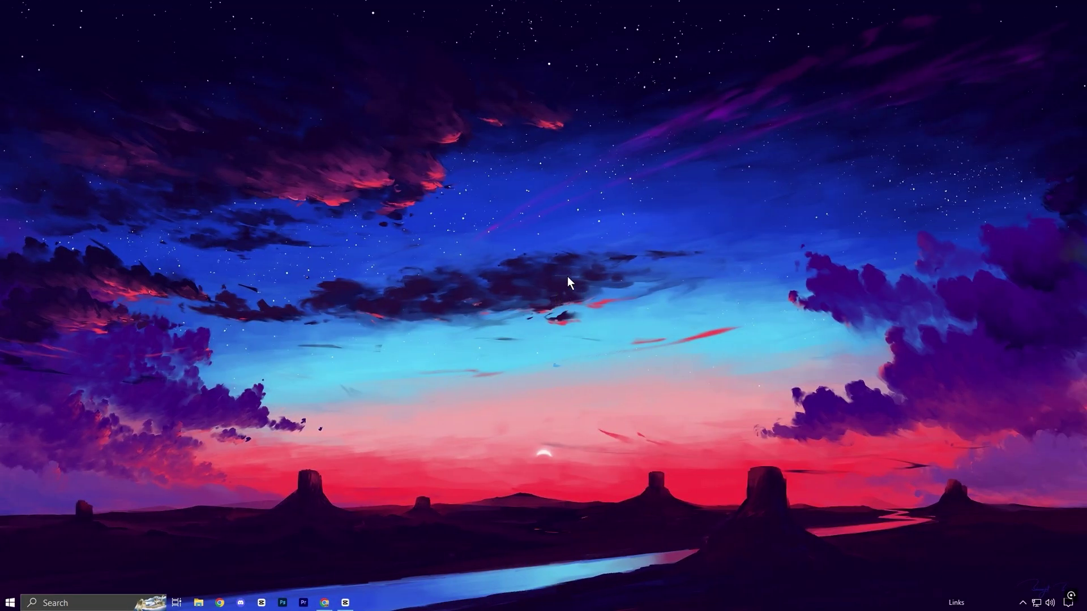
Search 'advan', open View advanced system settings, and centre the System Properties window
{"action": "key", "text": "super+s"}
{"action": "type", "text": "advanc"}
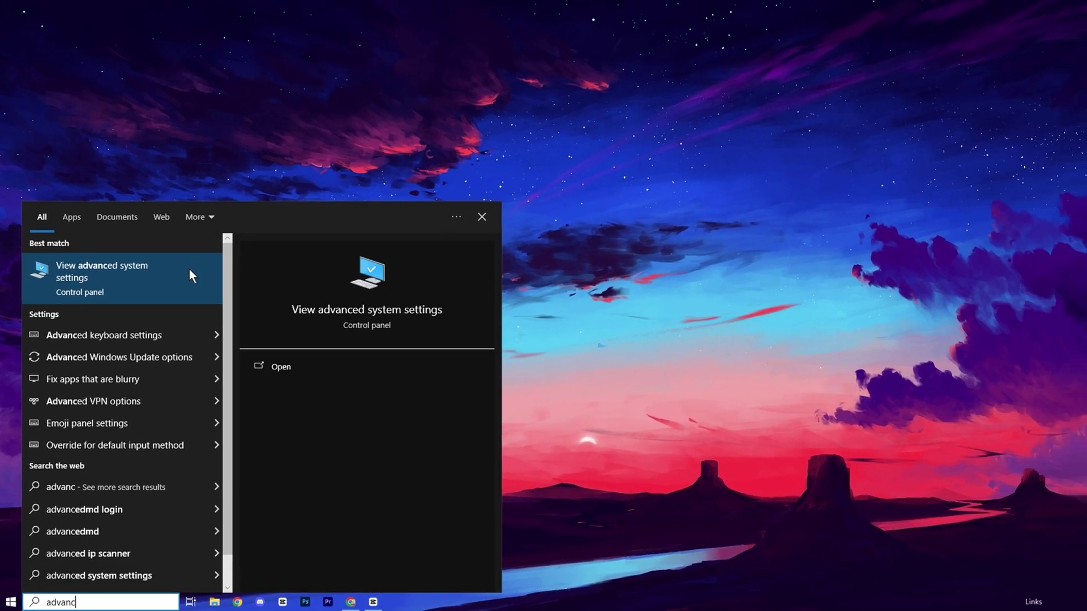
{"action": "left_click", "coordinate": [218, 223]}
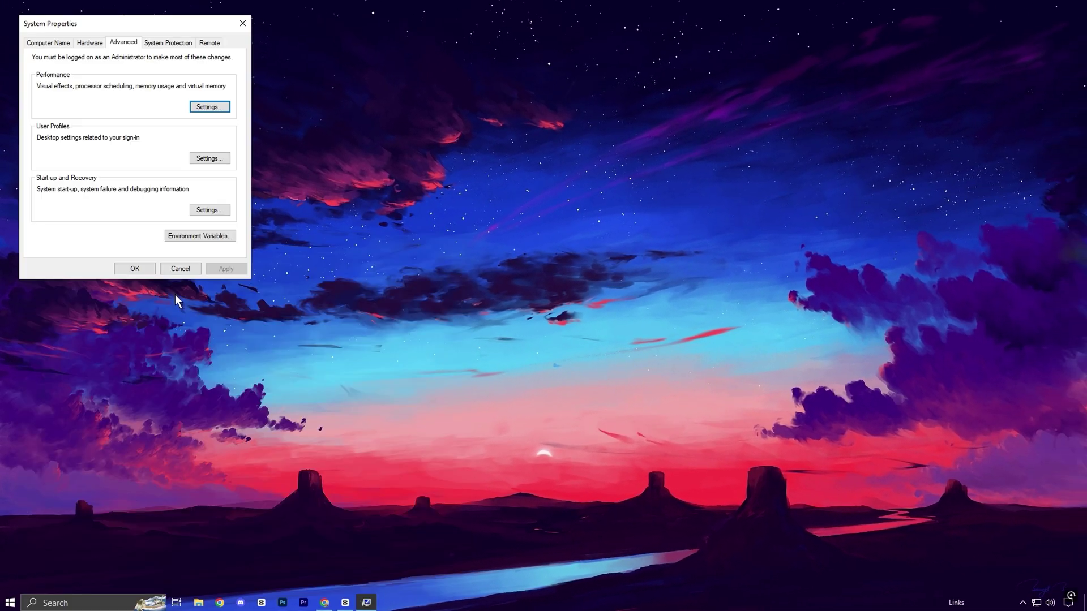
{"action": "left_click_drag", "start_coordinate": [134, 25], "coordinate": [523, 125]}
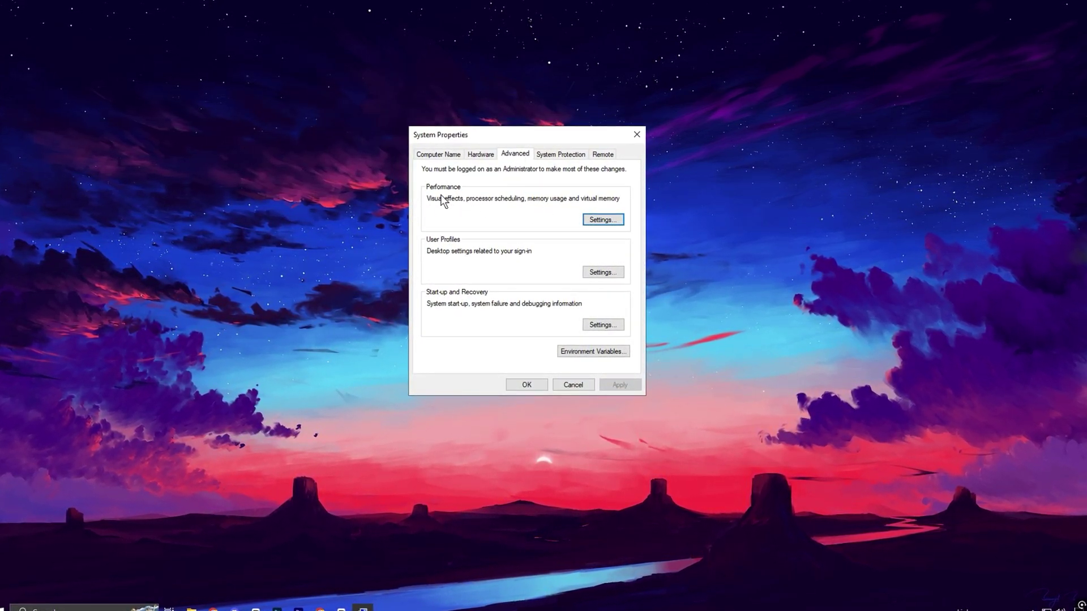
In Performance Options, keep Custom visual effects and Programs processor scheduling, then confirm with OK
{"action": "left_click", "coordinate": [602, 220]}
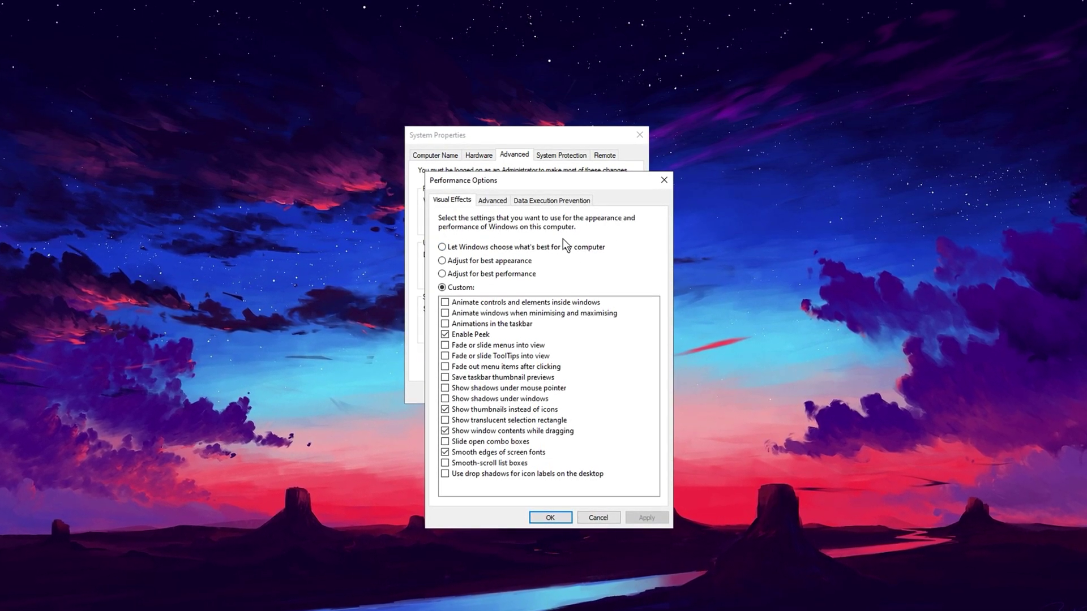
{"action": "left_click", "coordinate": [491, 201]}
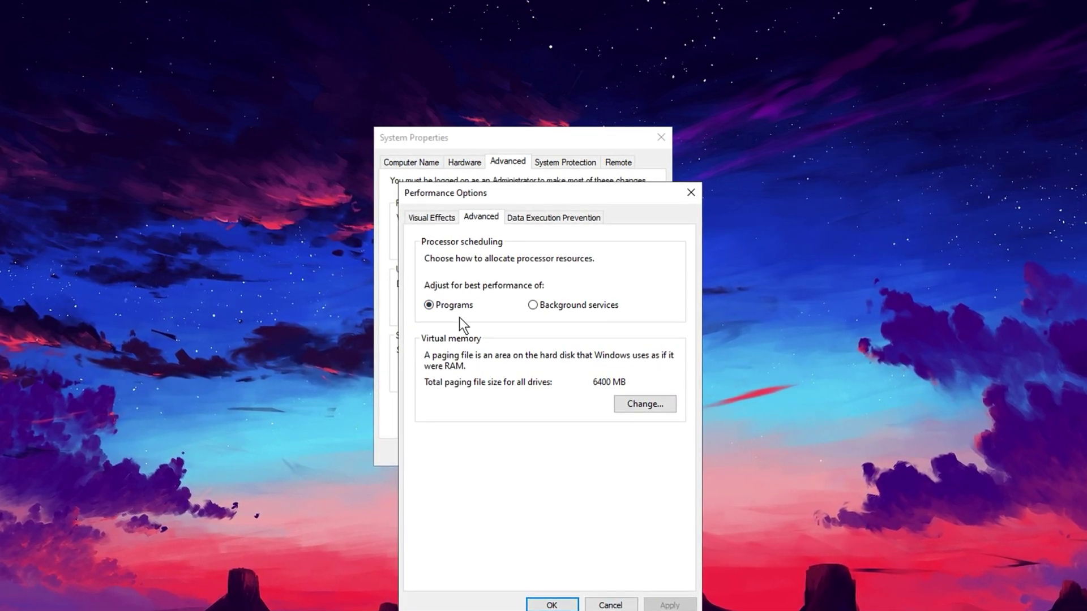
{"action": "left_click", "coordinate": [543, 603]}
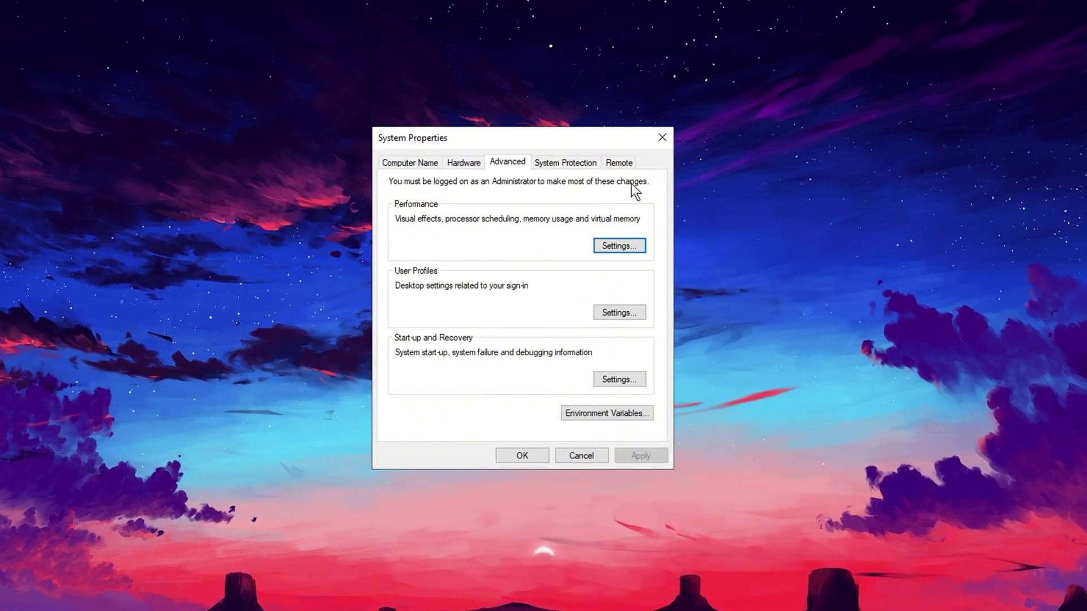
Close System Properties and select all four .reg files in the CPU Optimization folder
{"action": "left_click", "coordinate": [661, 138]}
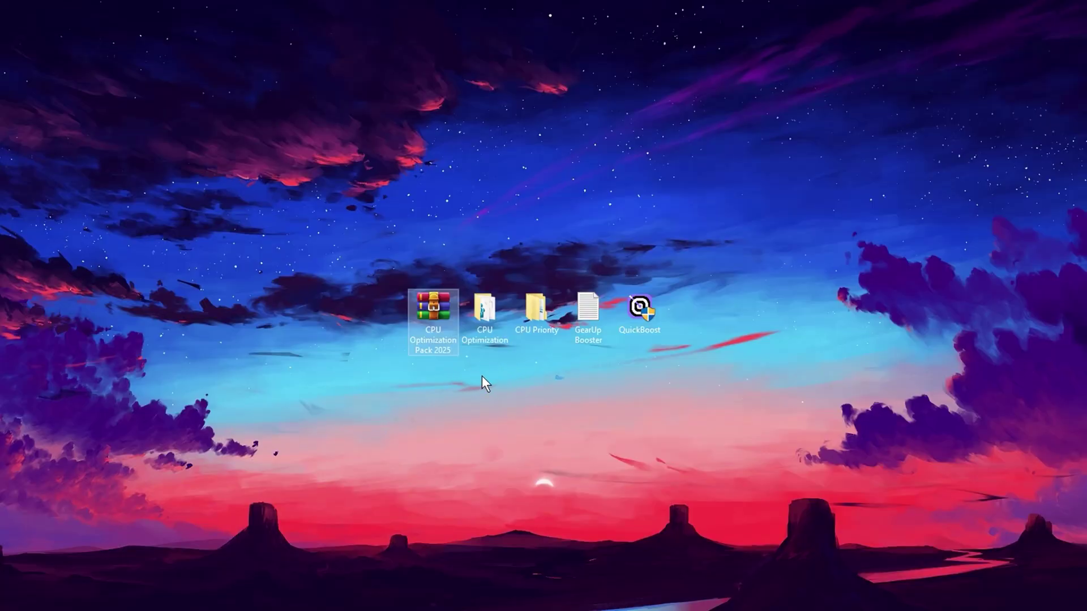
{"action": "double_click", "coordinate": [484, 310]}
{"action": "left_click_drag", "start_coordinate": [331, 241], "coordinate": [369, 164]}
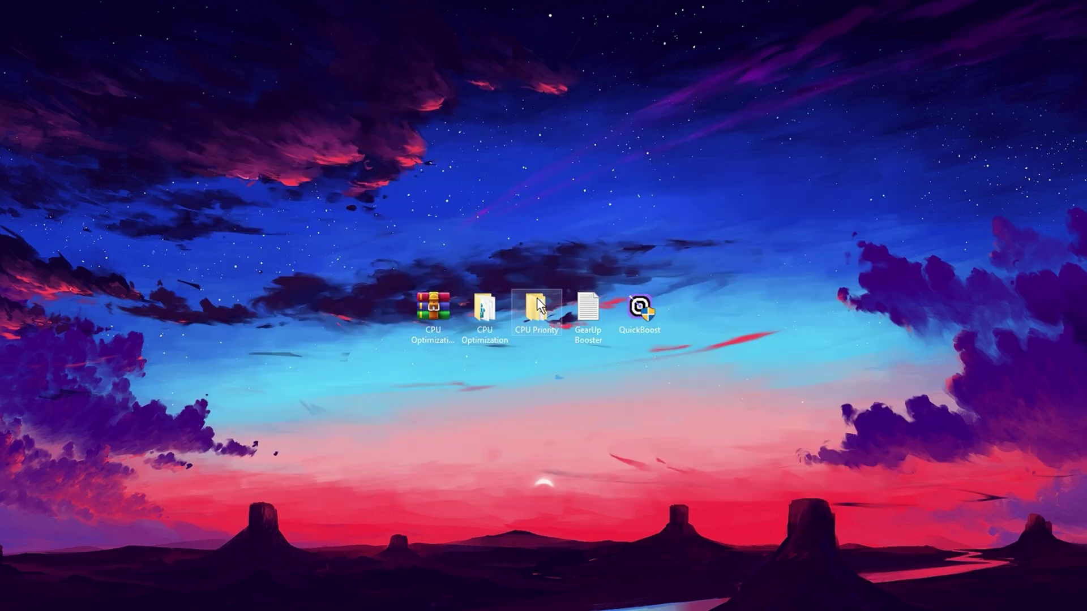
In the CPU Priority folder, select the Intel Priority registry file inside INTEL
{"action": "double_click", "coordinate": [536, 307]}
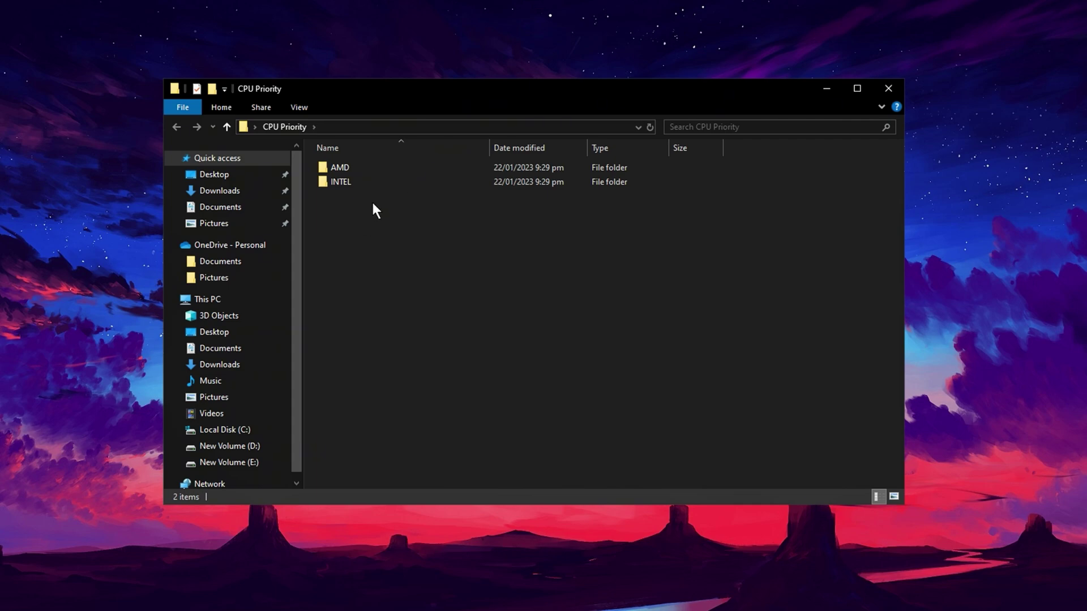
{"action": "left_click_drag", "start_coordinate": [361, 207], "coordinate": [376, 159]}
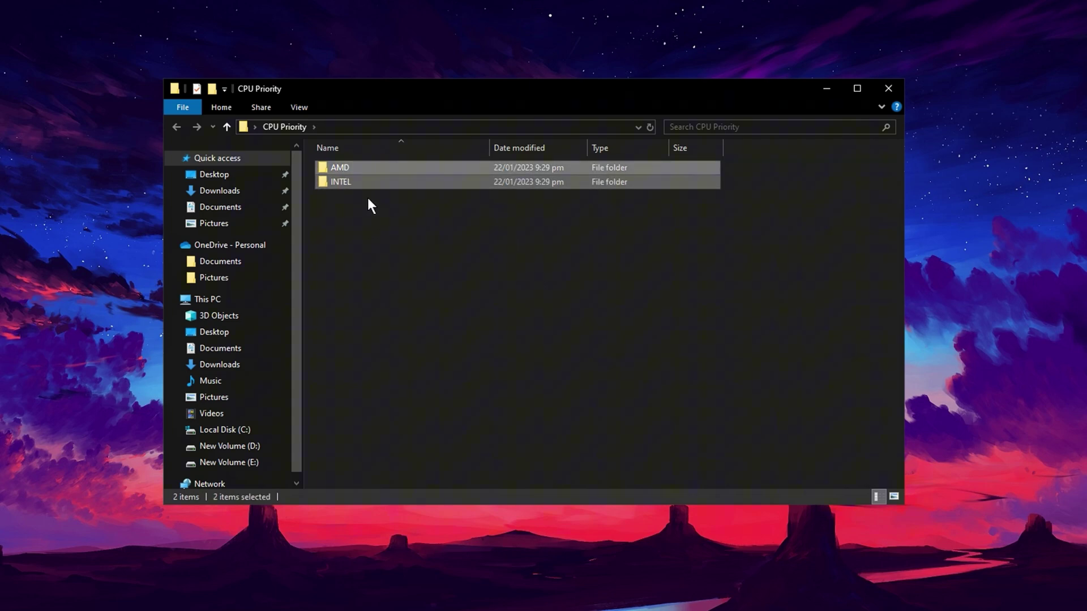
{"action": "double_click", "coordinate": [349, 181]}
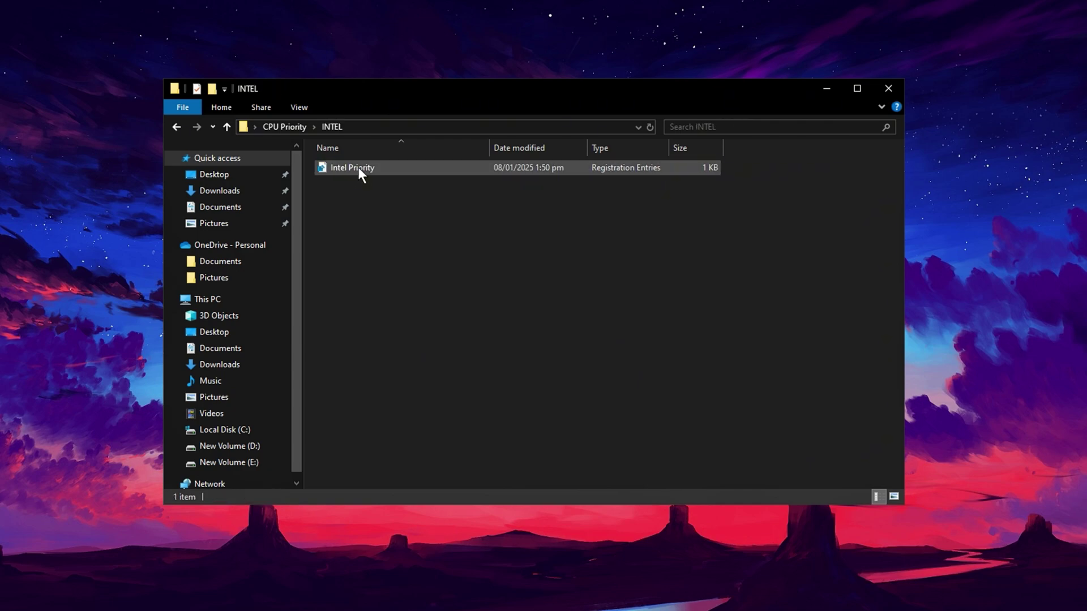
{"action": "left_click", "coordinate": [357, 167]}
{"action": "key", "text": "alt+Left"}
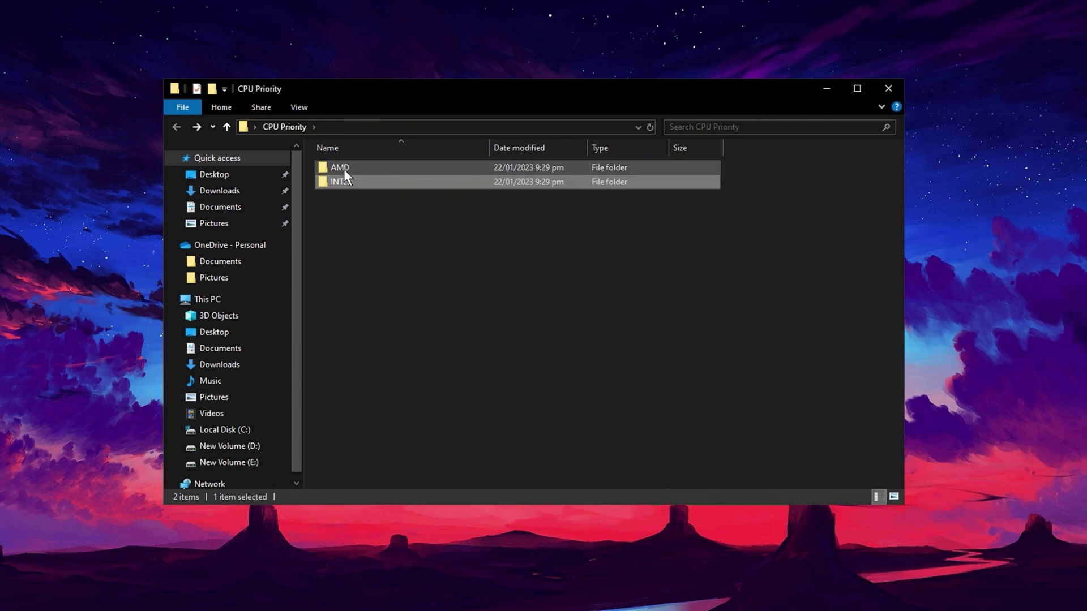
Select the AMD CPU Priority registry file inside the AMD folder
{"action": "double_click", "coordinate": [344, 169]}
{"action": "left_click", "coordinate": [357, 170]}
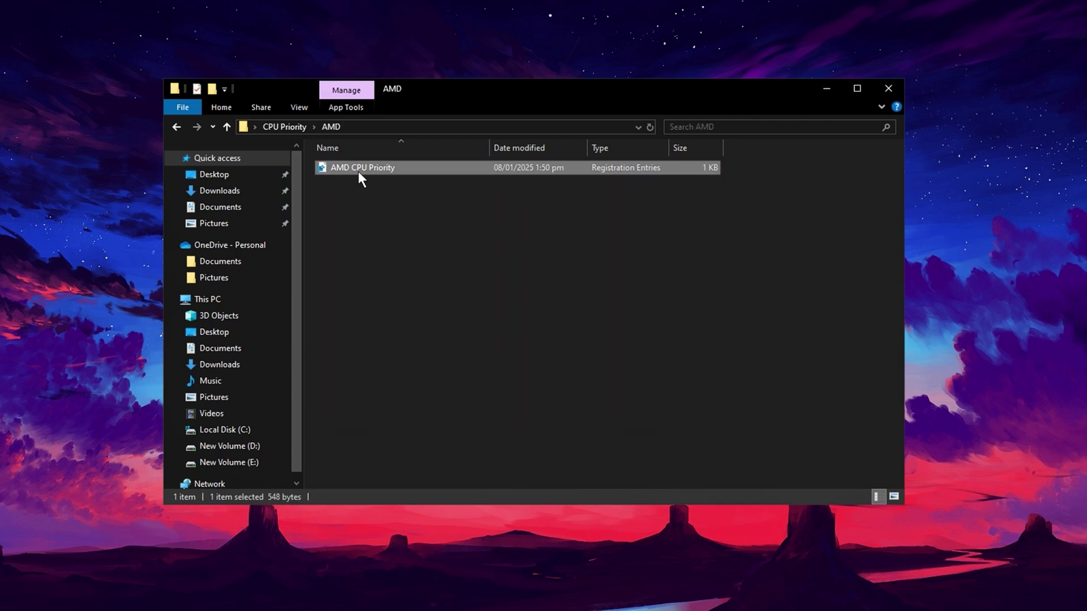
{"action": "key", "text": "alt+Left"}
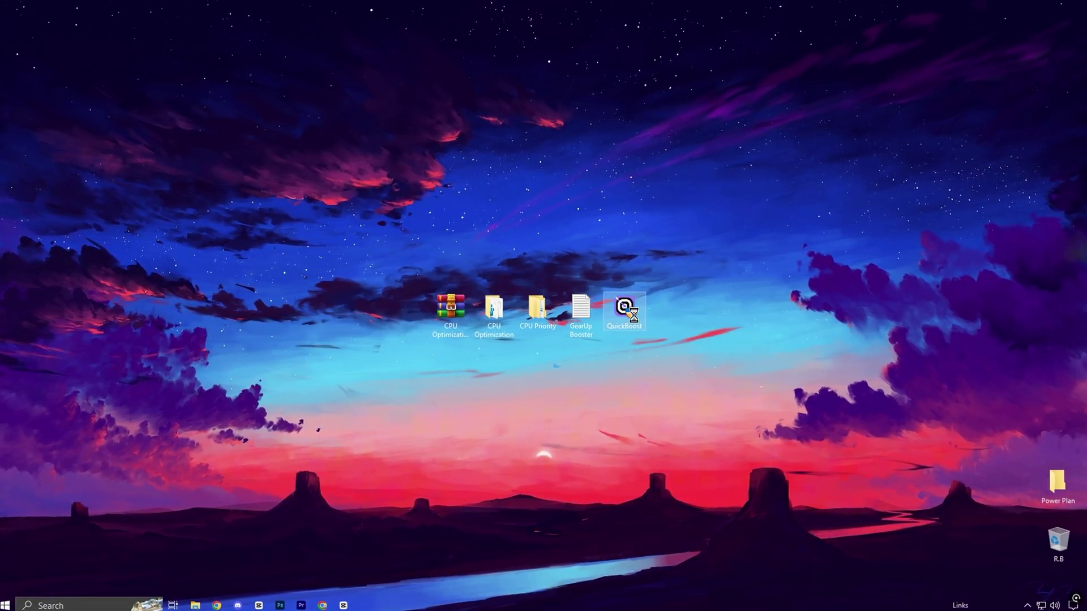
Run QuickBoost as admin and view its Advanced, Clean up, Downloads and Windows pages before returning to General
{"action": "left_click", "coordinate": [511, 381]}
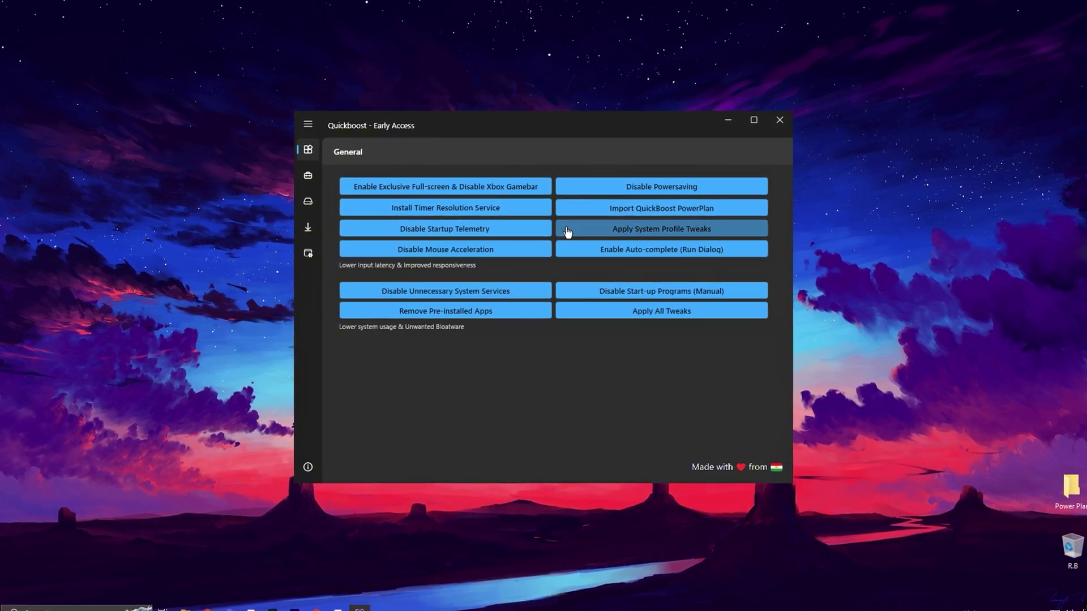
{"action": "left_click", "coordinate": [309, 177]}
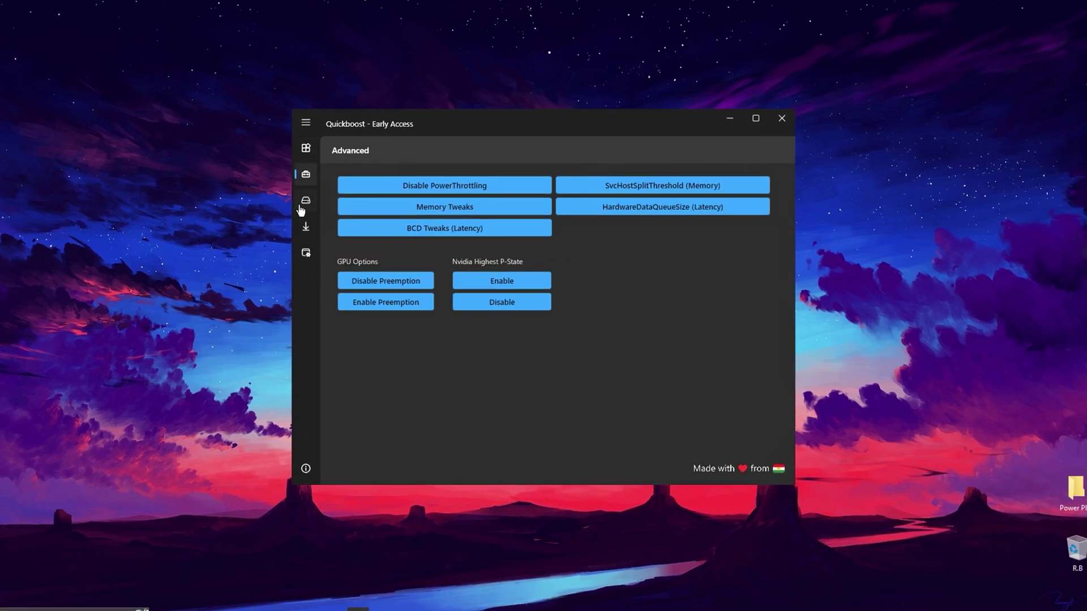
{"action": "left_click", "coordinate": [306, 201]}
{"action": "left_click", "coordinate": [306, 227]}
{"action": "left_click", "coordinate": [302, 262]}
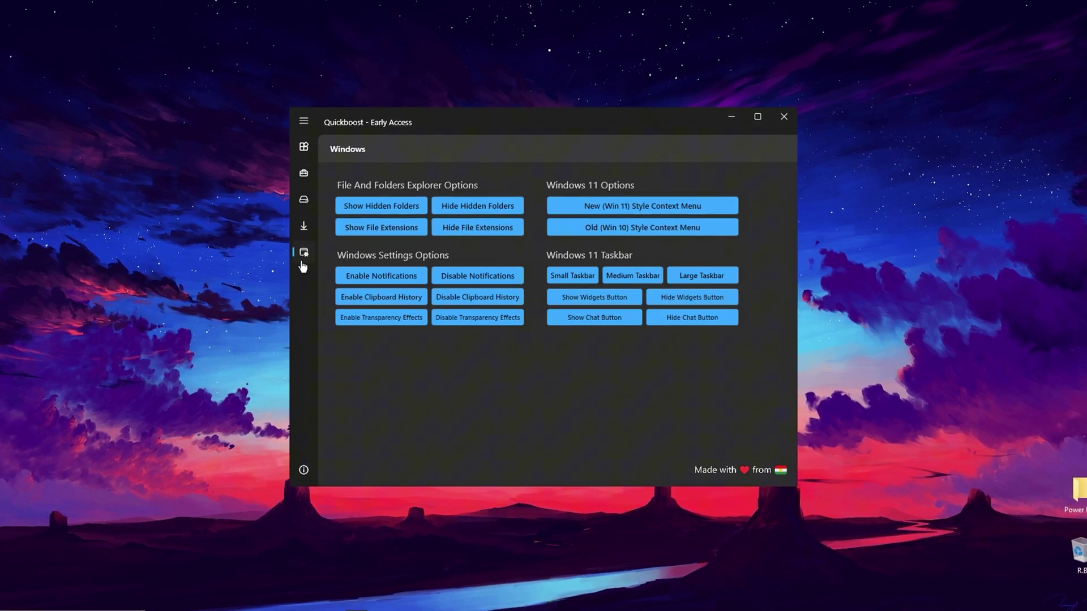
{"action": "left_click", "coordinate": [302, 150]}
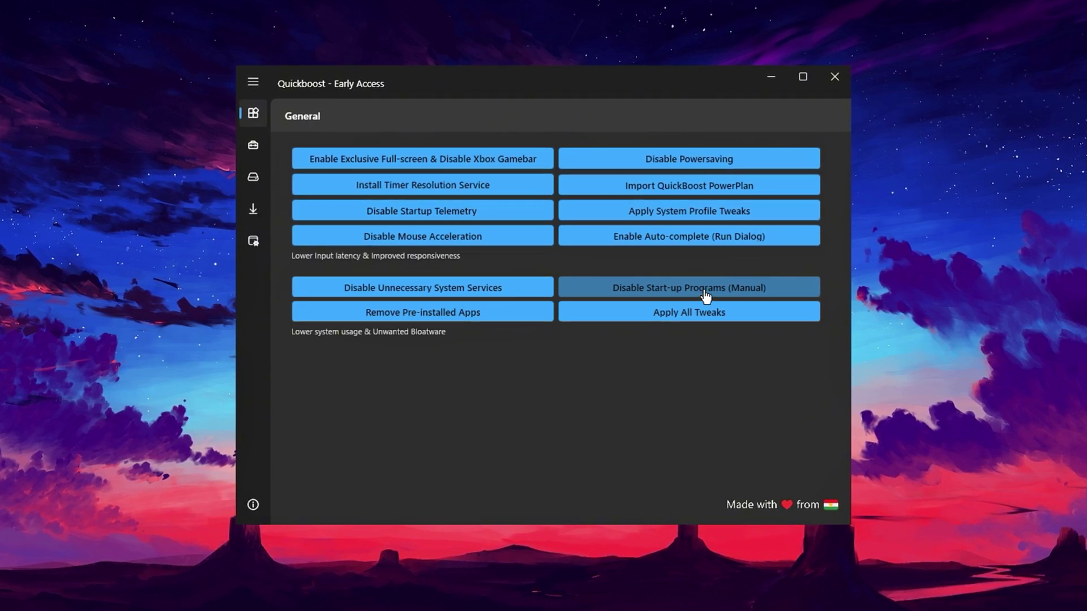
On QuickBoost's Advanced page, disable PowerThrottling and apply the Memory Tweaks and HardwareDataQueueSize latency tweaks
{"action": "left_click", "coordinate": [252, 145]}
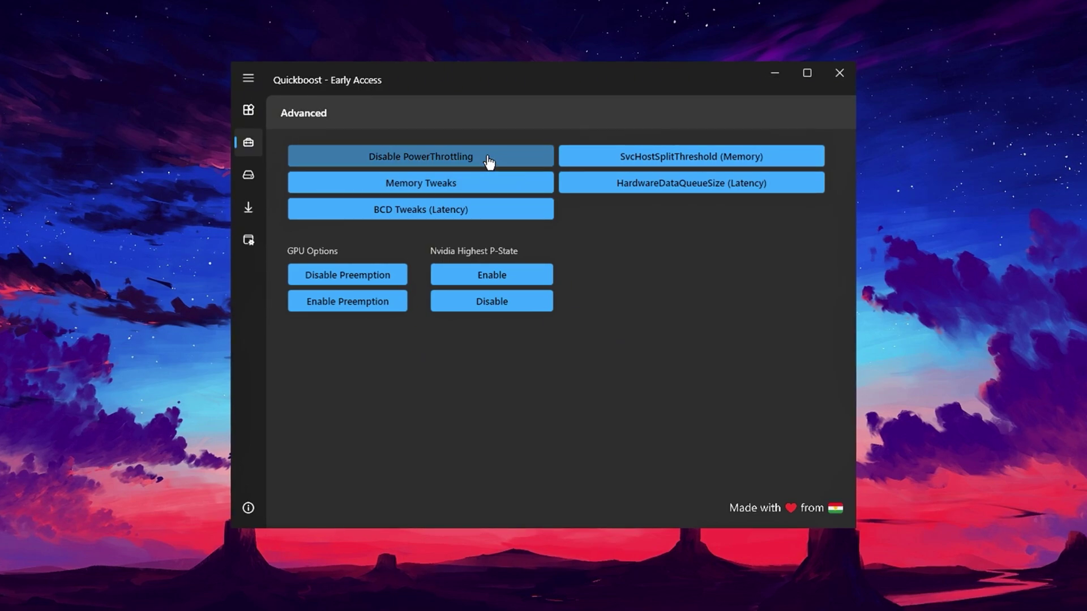
{"action": "left_click", "coordinate": [424, 159]}
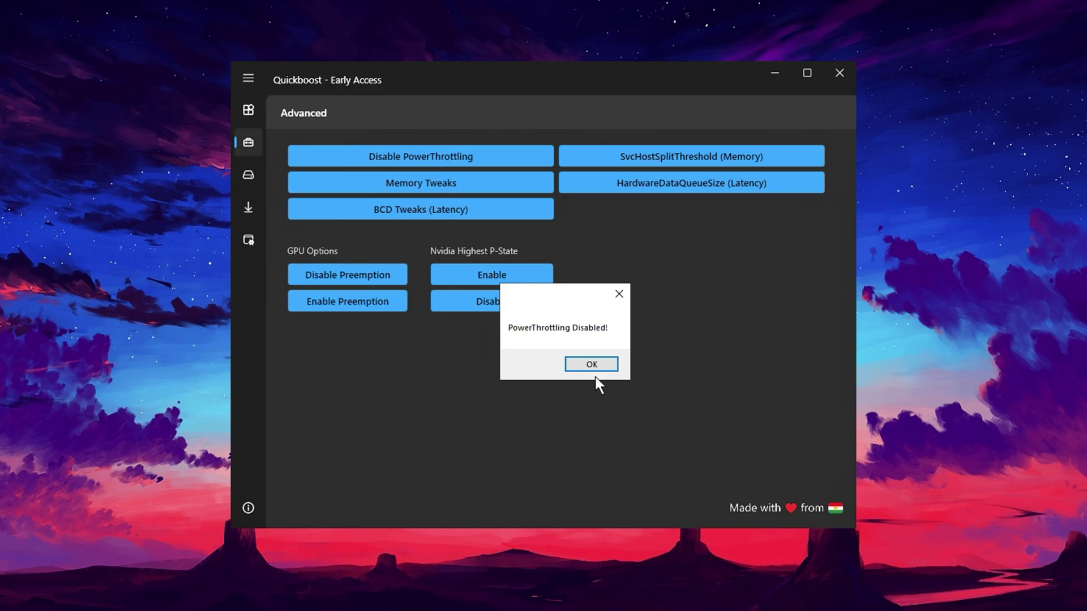
{"action": "left_click", "coordinate": [594, 376]}
{"action": "left_click", "coordinate": [409, 177]}
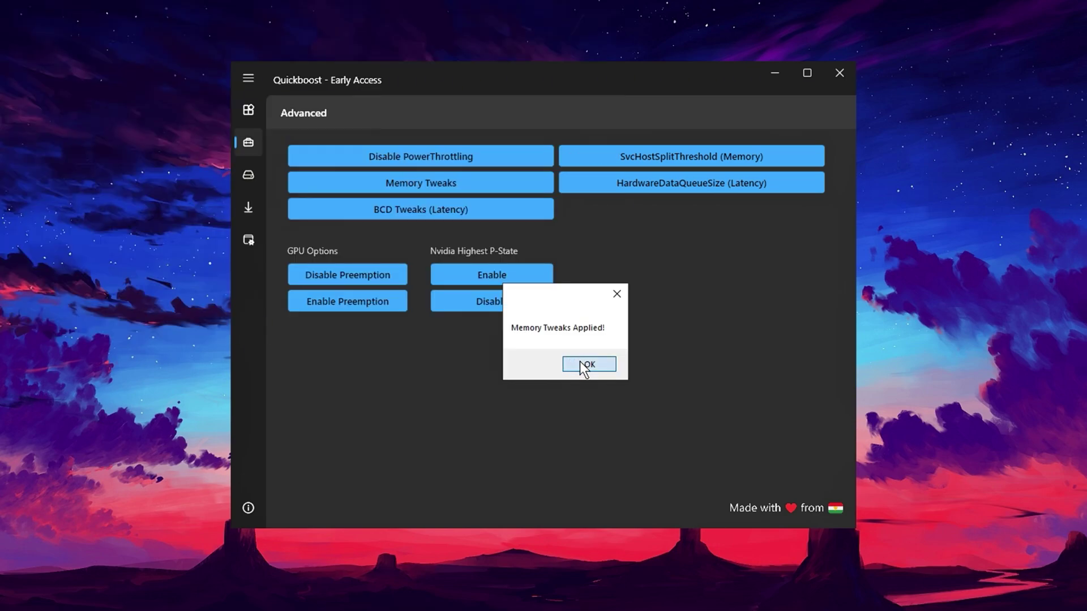
{"action": "left_click", "coordinate": [585, 366]}
{"action": "left_click", "coordinate": [675, 189]}
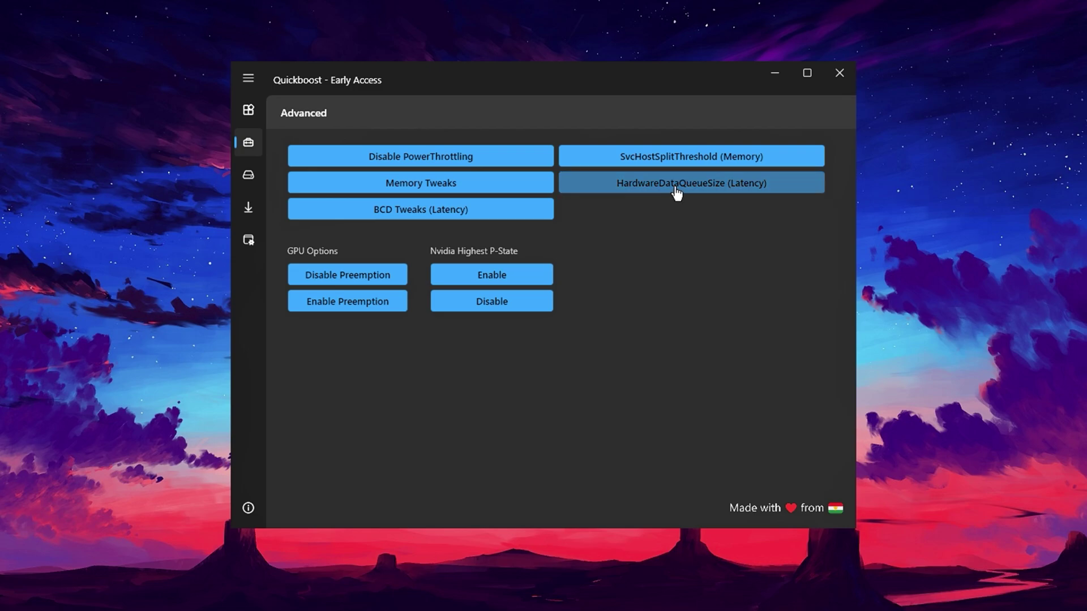
{"action": "left_click", "coordinate": [626, 372]}
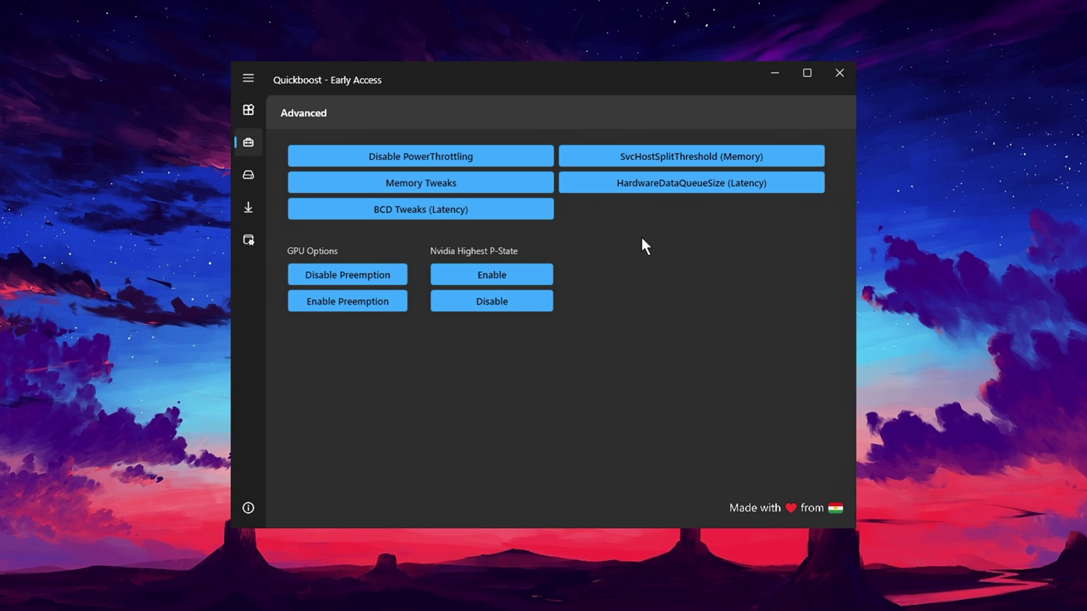
Run Clean Temporary Files and Clean All Temporary Files, then go to QuickBoost's Windows page
{"action": "left_click", "coordinate": [256, 176]}
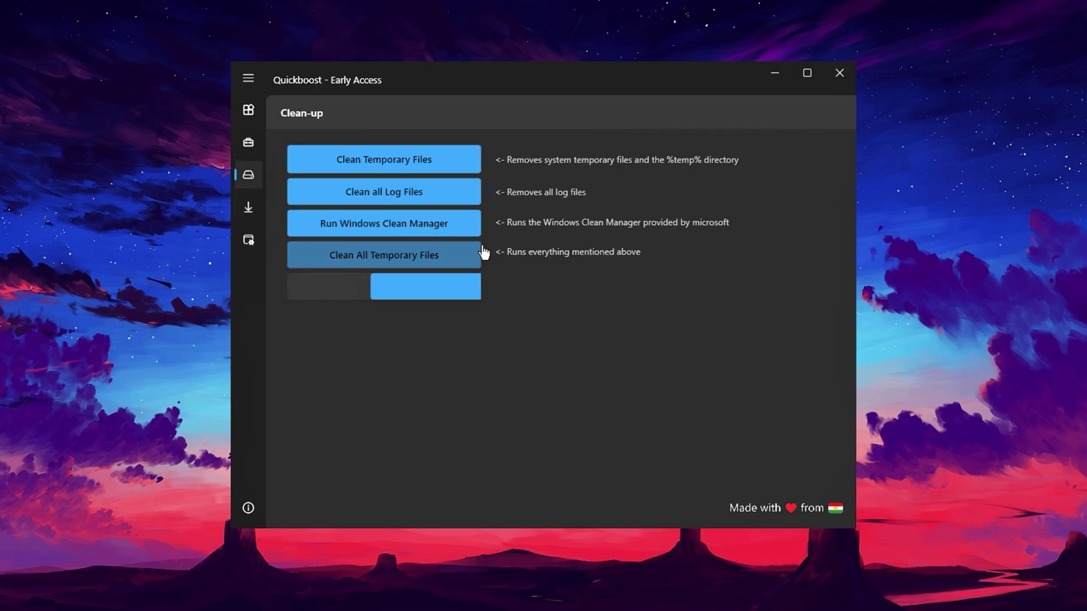
{"action": "left_click", "coordinate": [373, 229]}
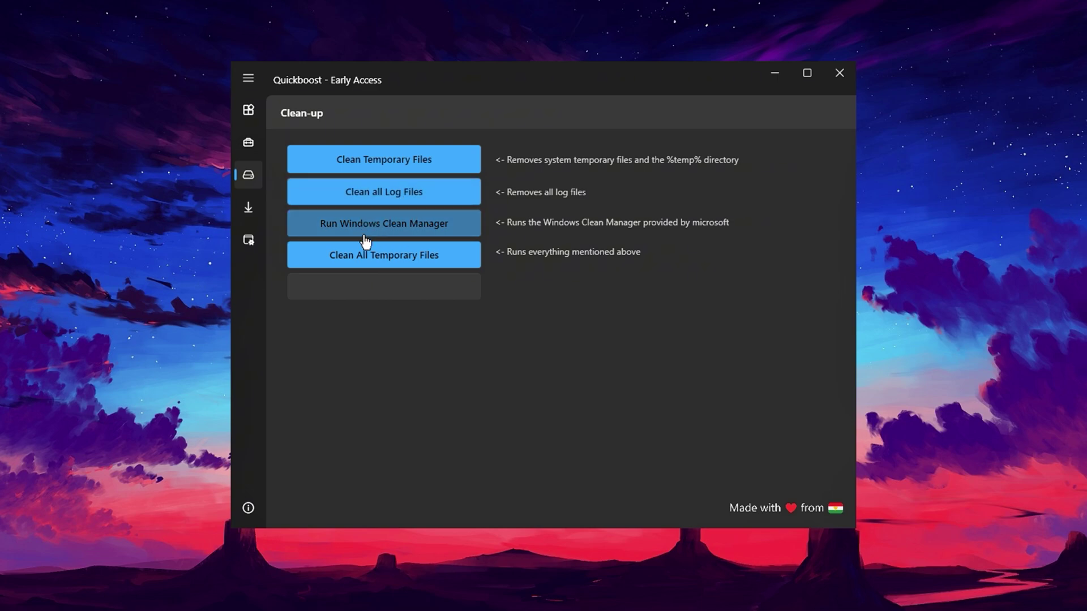
{"action": "left_click", "coordinate": [381, 256]}
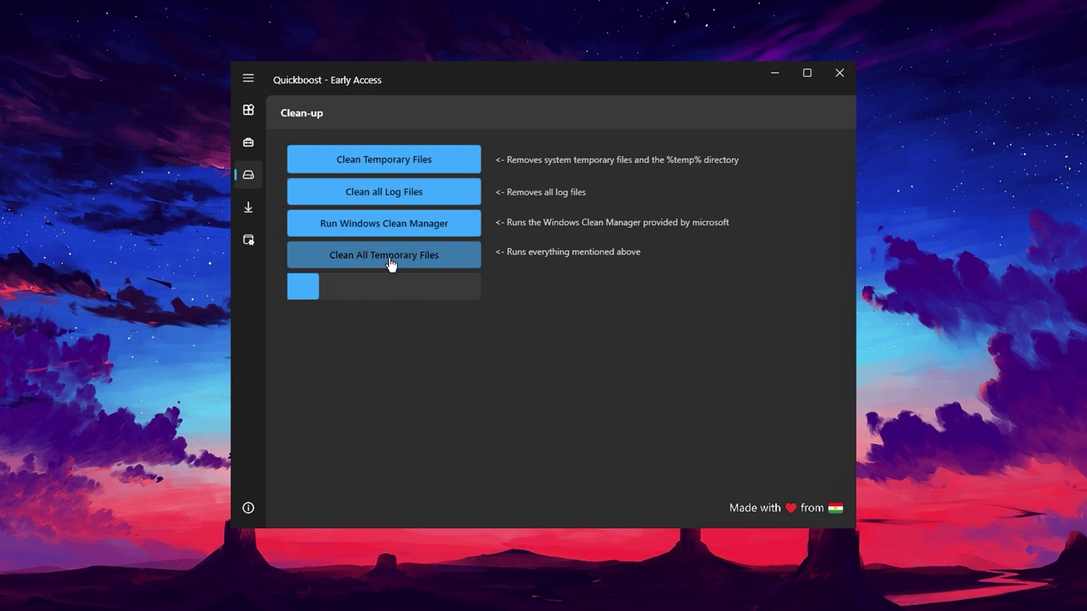
{"action": "left_click", "coordinate": [426, 256]}
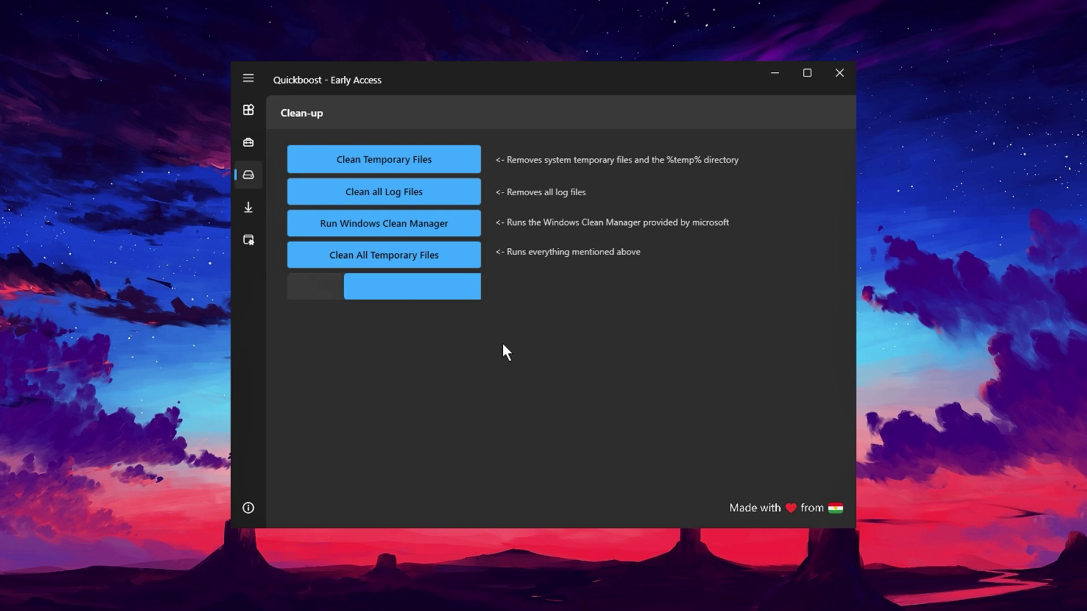
{"action": "left_click", "coordinate": [246, 248]}
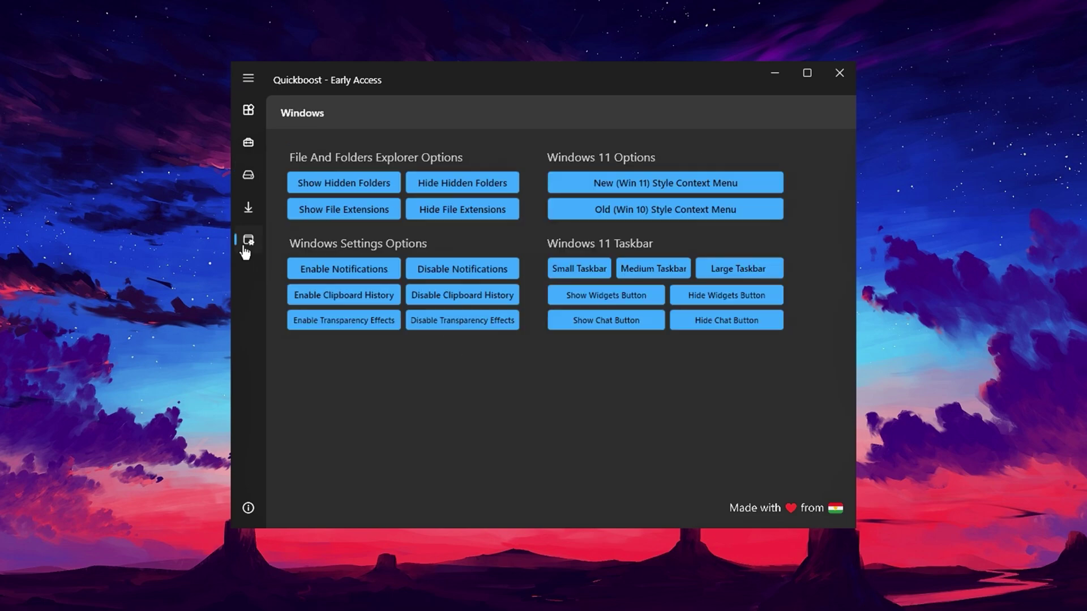
Disable Transparency Effects under Windows Settings Options
{"action": "left_click", "coordinate": [461, 315]}
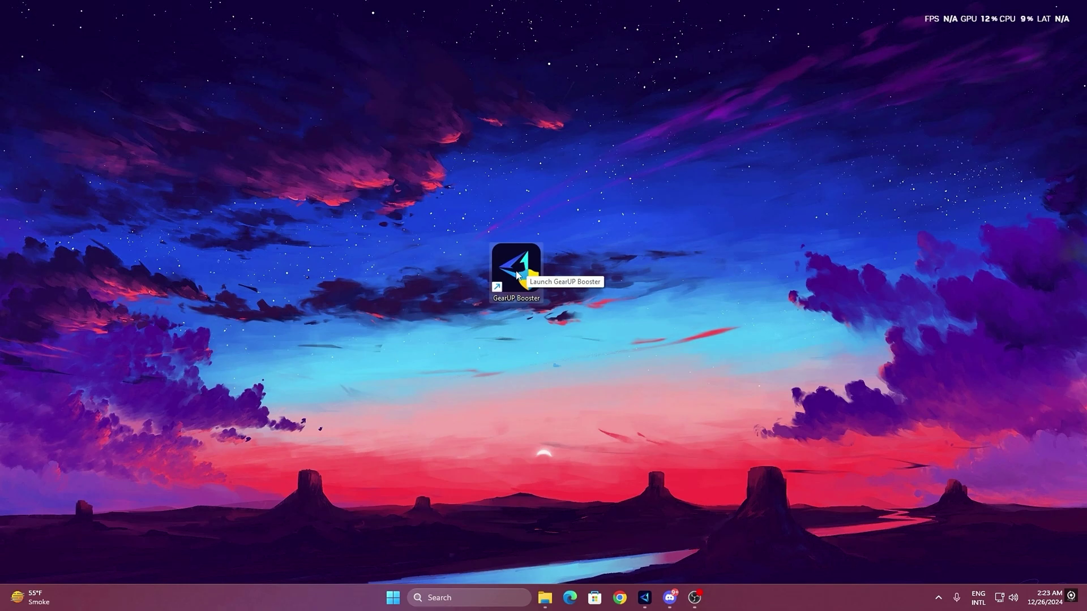
Launch GearUP Booster, browse its Games catalogue, then go back to the featured Home page
{"action": "double_click", "coordinate": [518, 277]}
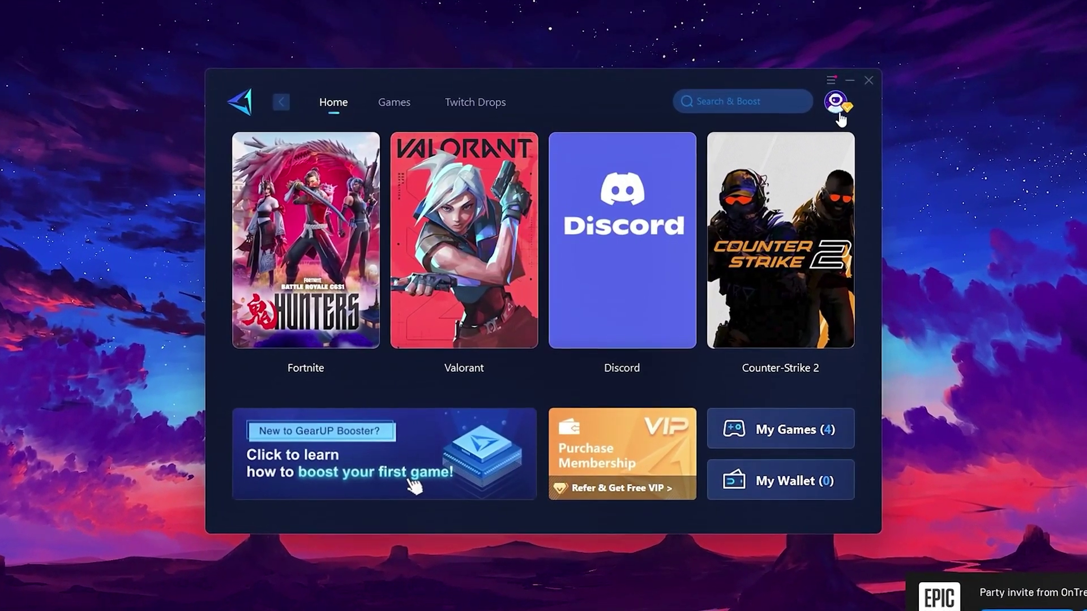
{"action": "mouse_move", "coordinate": [832, 106]}
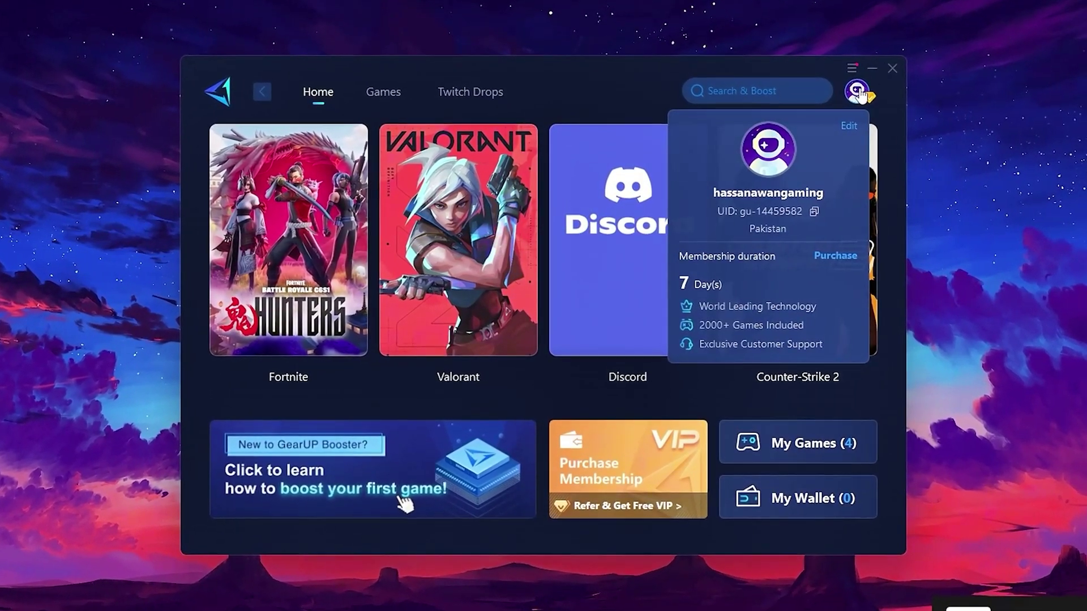
{"action": "mouse_move", "coordinate": [666, 152]}
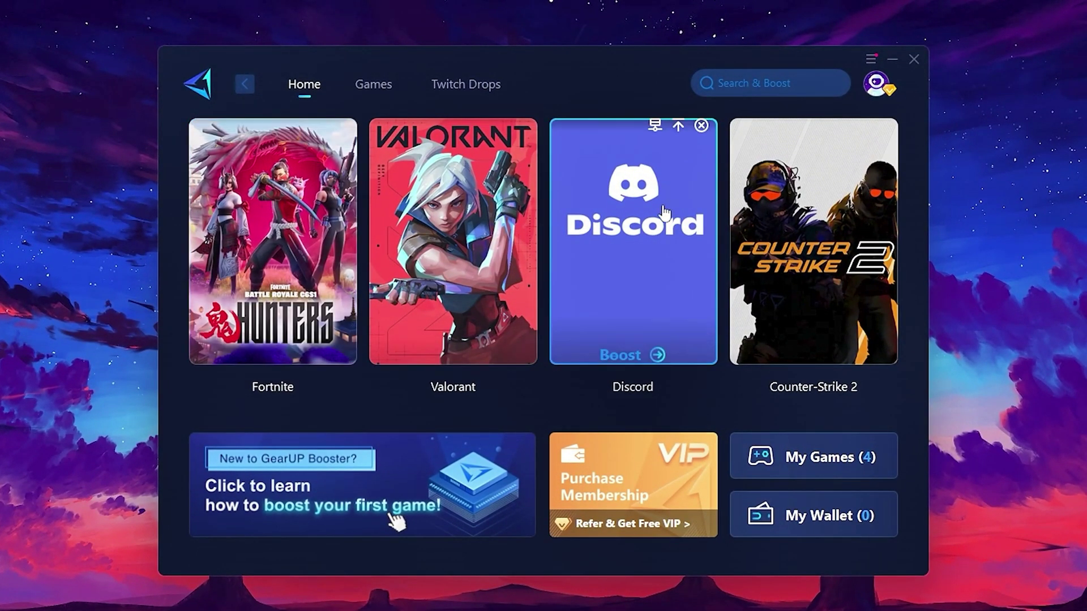
{"action": "mouse_move", "coordinate": [828, 219]}
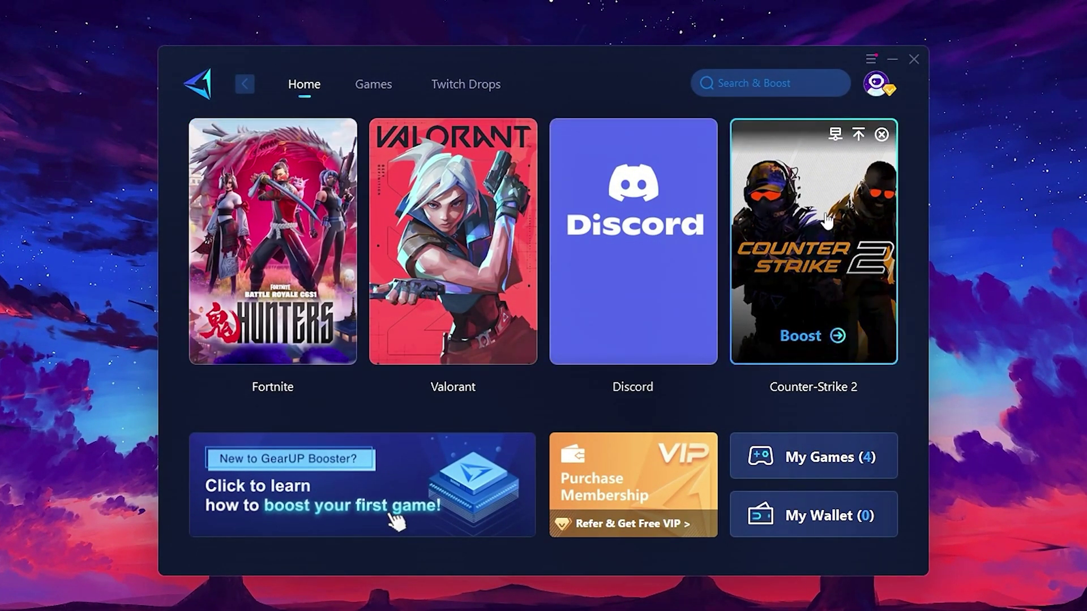
{"action": "left_click", "coordinate": [369, 83]}
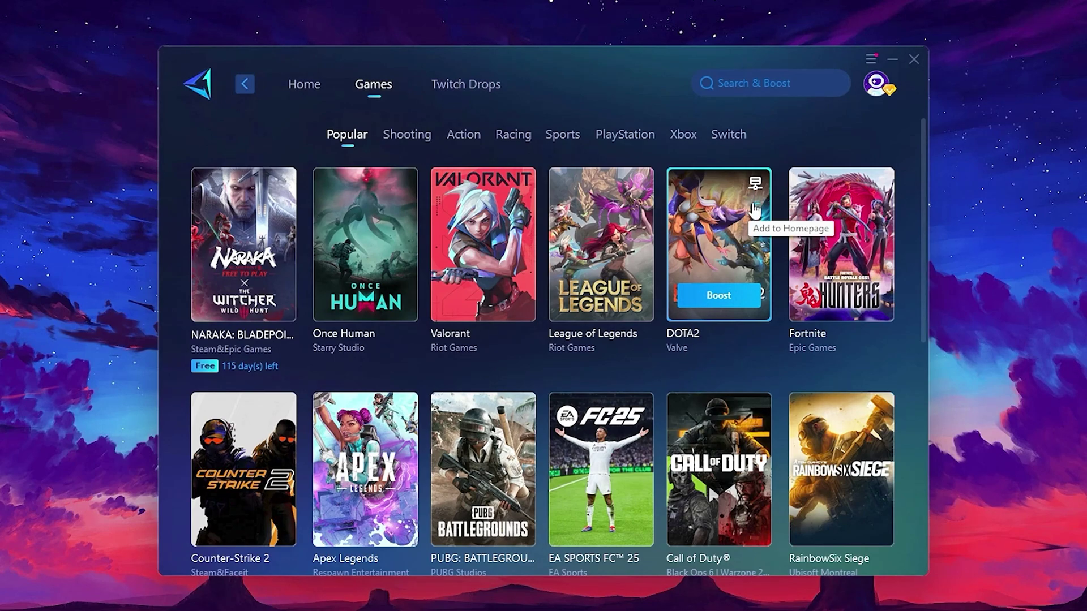
{"action": "left_click", "coordinate": [305, 91]}
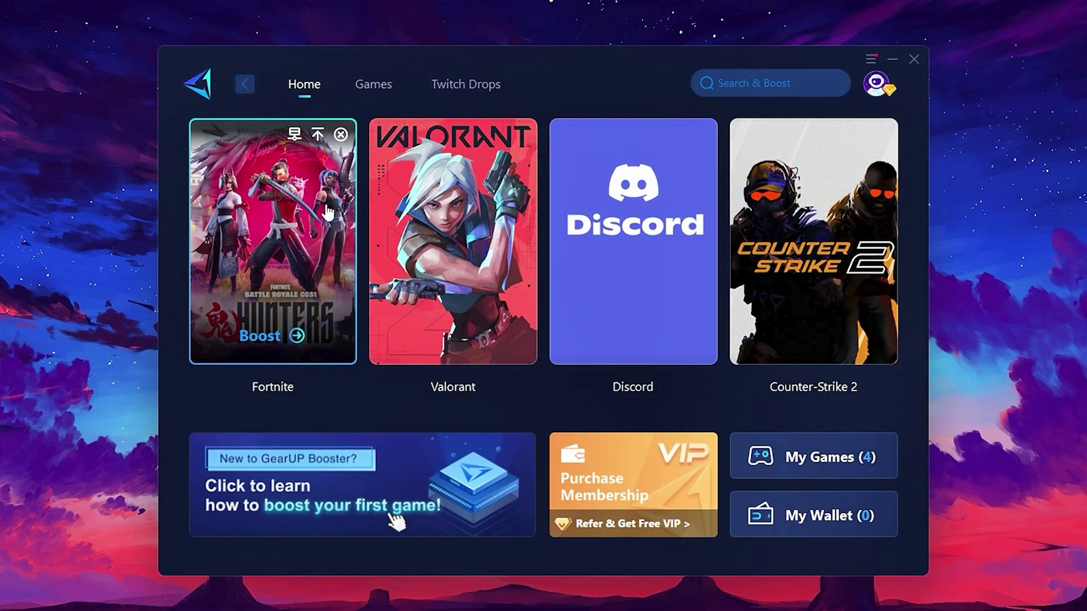
{"action": "mouse_move", "coordinate": [287, 225]}
Start boosting Fortnite, checking the server region list and keeping Middle East
{"action": "left_click", "coordinate": [261, 338]}
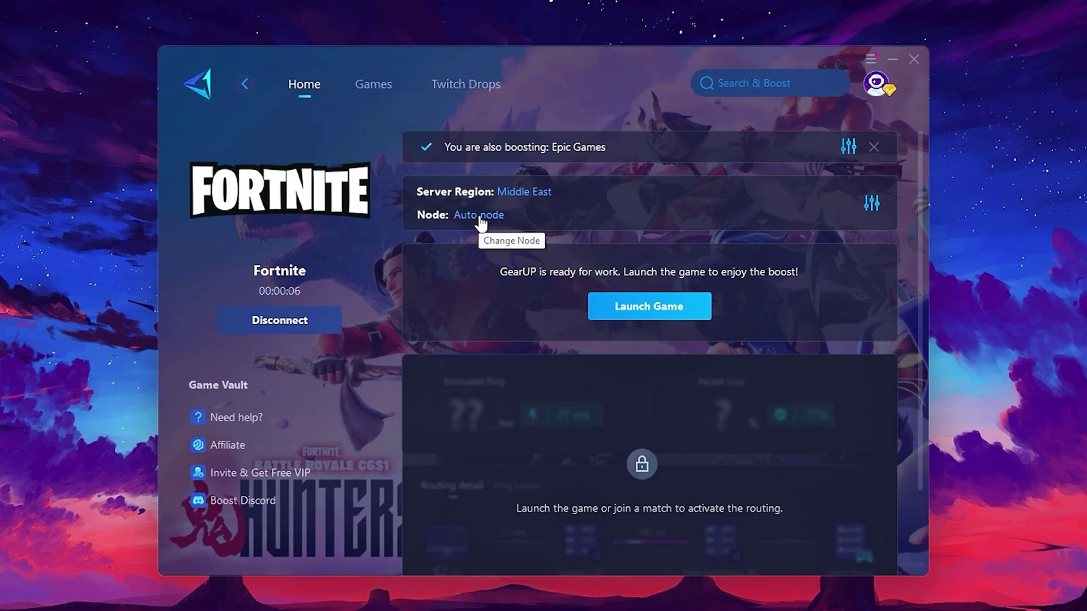
{"action": "left_click", "coordinate": [522, 193]}
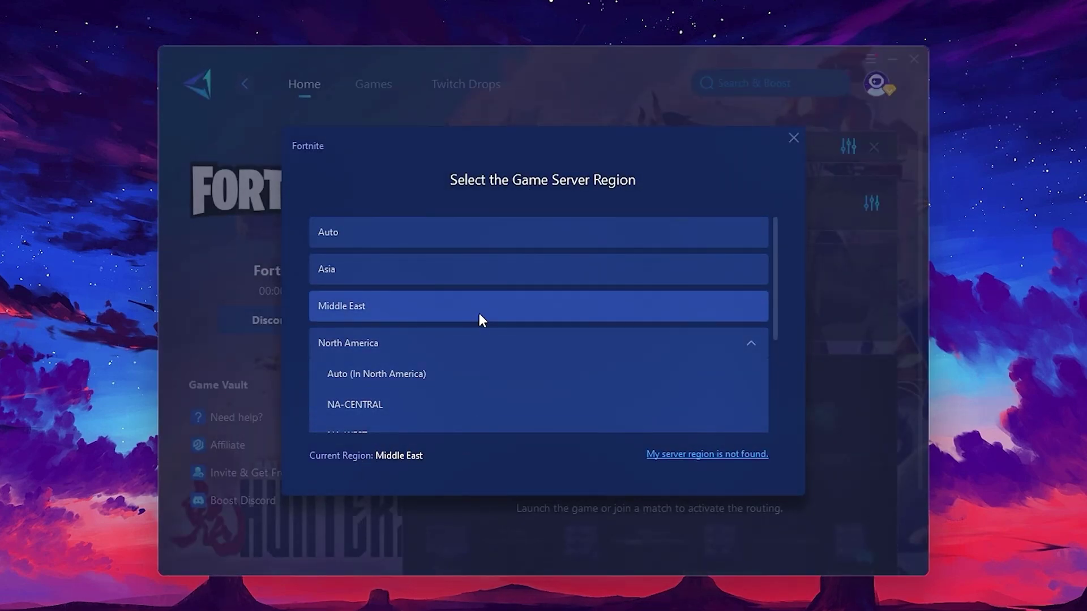
{"action": "scroll", "coordinate": [492, 328], "scroll_direction": "down", "scroll_amount": 1}
{"action": "scroll", "coordinate": [498, 340], "scroll_direction": "up", "scroll_amount": 1}
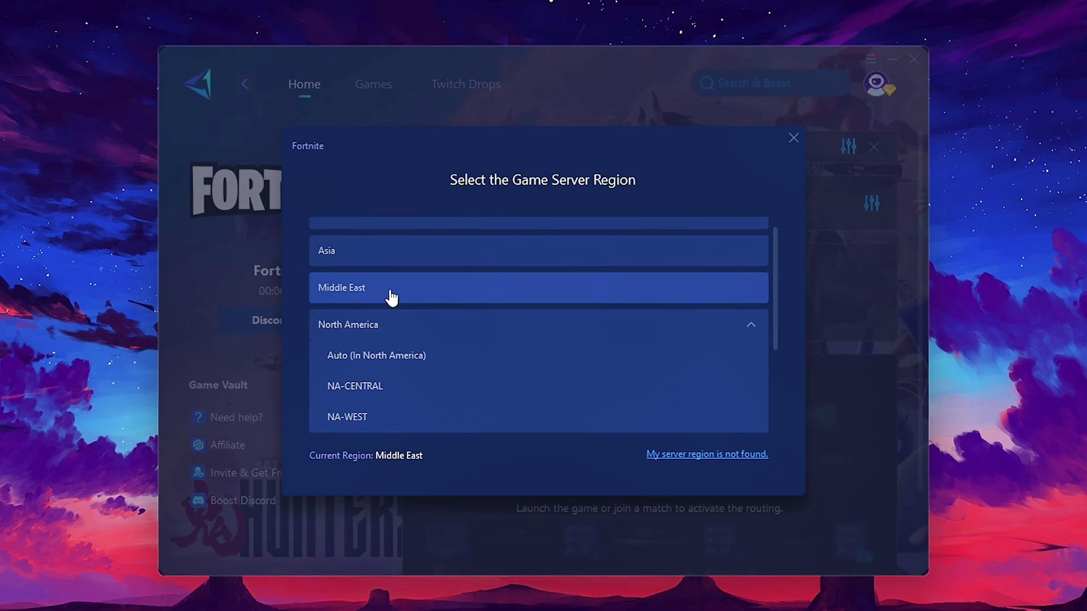
{"action": "left_click", "coordinate": [793, 138]}
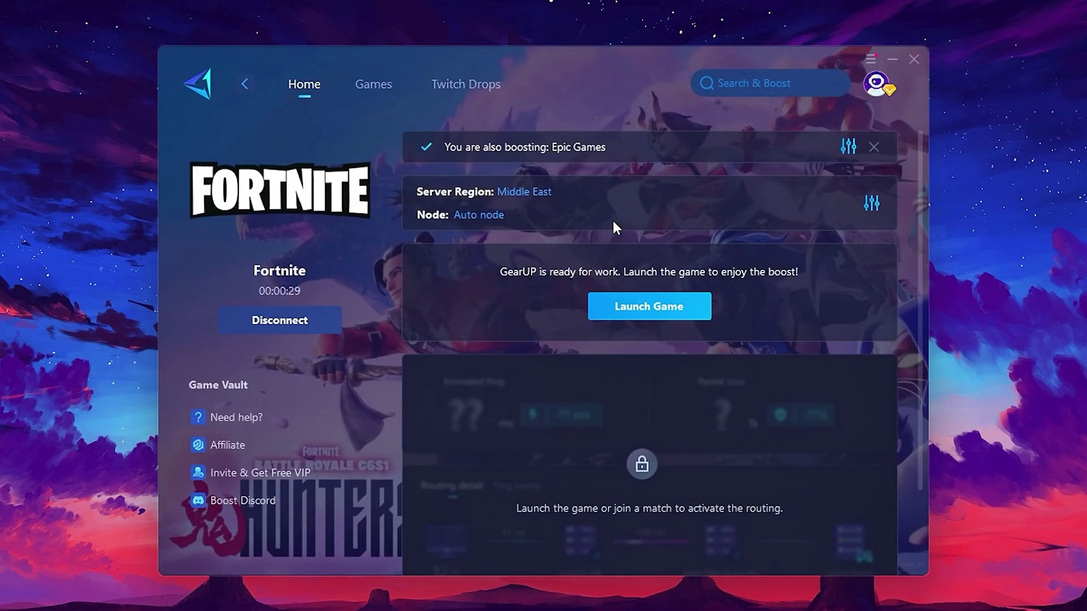
Review the server node list and leave the node on Auto
{"action": "left_click", "coordinate": [473, 215]}
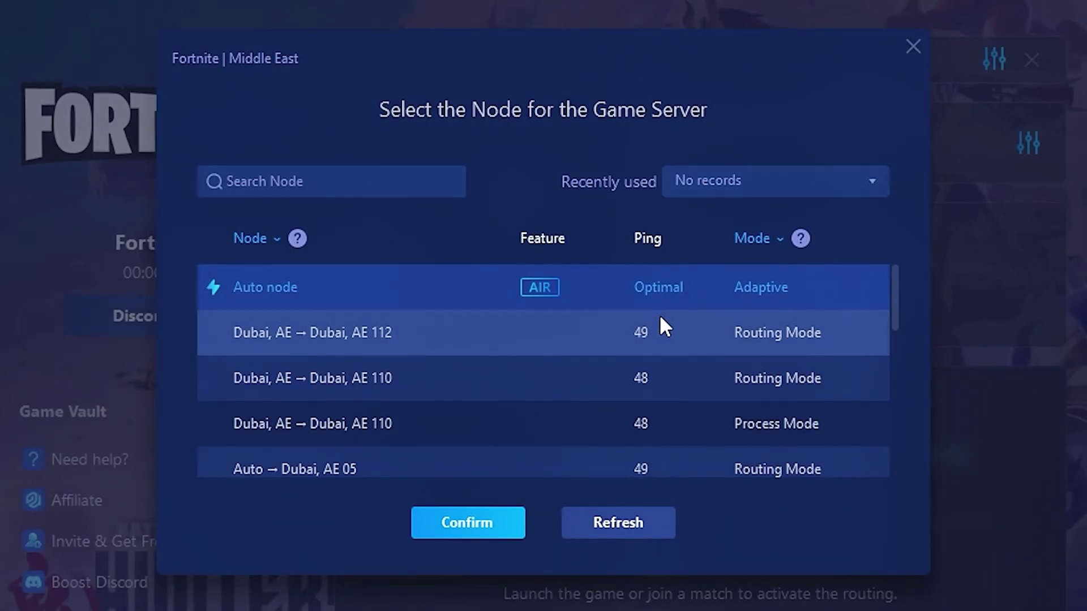
{"action": "scroll", "coordinate": [559, 344], "scroll_direction": "down", "scroll_amount": 2}
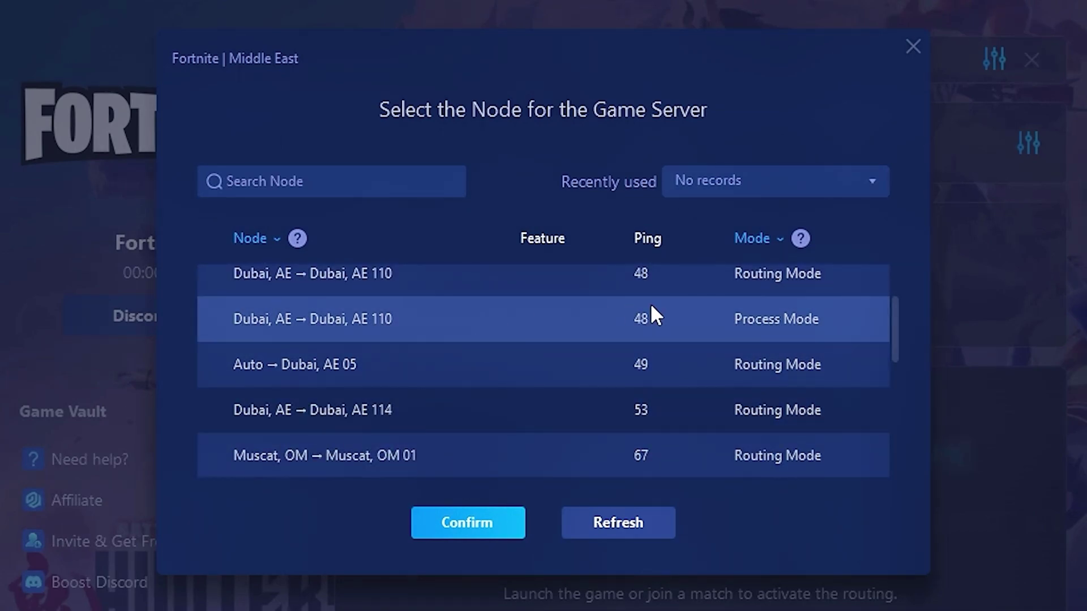
{"action": "scroll", "coordinate": [716, 379], "scroll_direction": "up", "scroll_amount": 2}
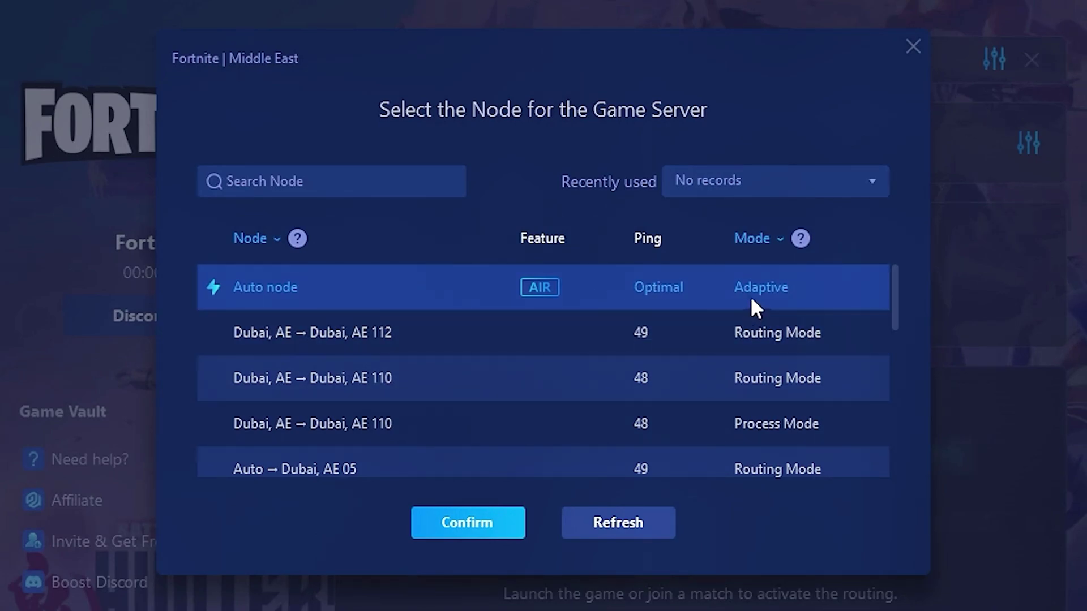
{"action": "left_click", "coordinate": [913, 48]}
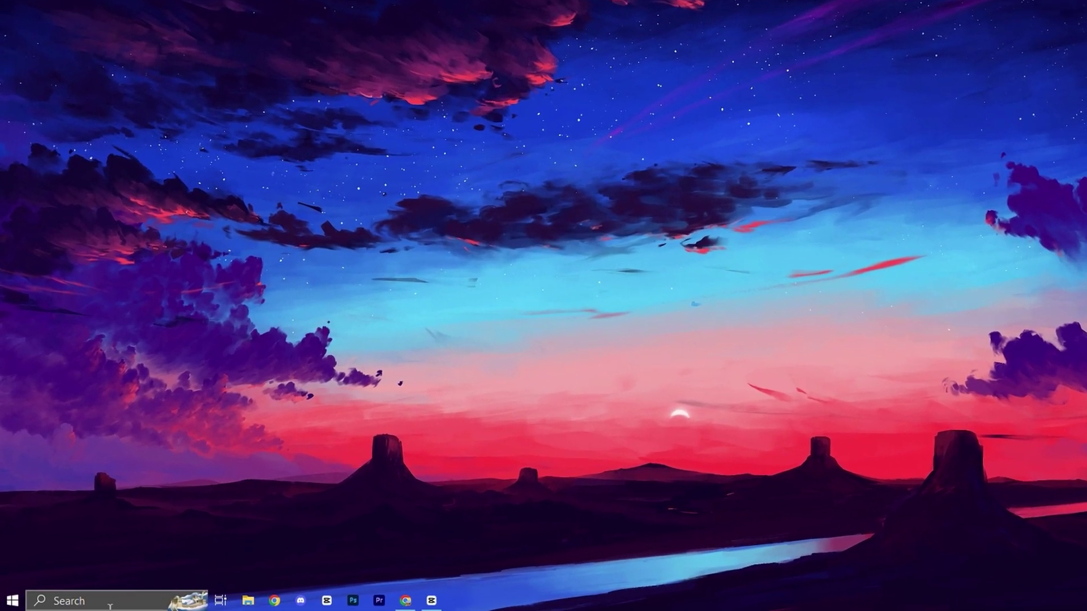
Search 'show' and open the Show animations in Windows setting under Ease of Access > Display
{"action": "left_click", "coordinate": [113, 600]}
{"action": "type", "text": "show"}
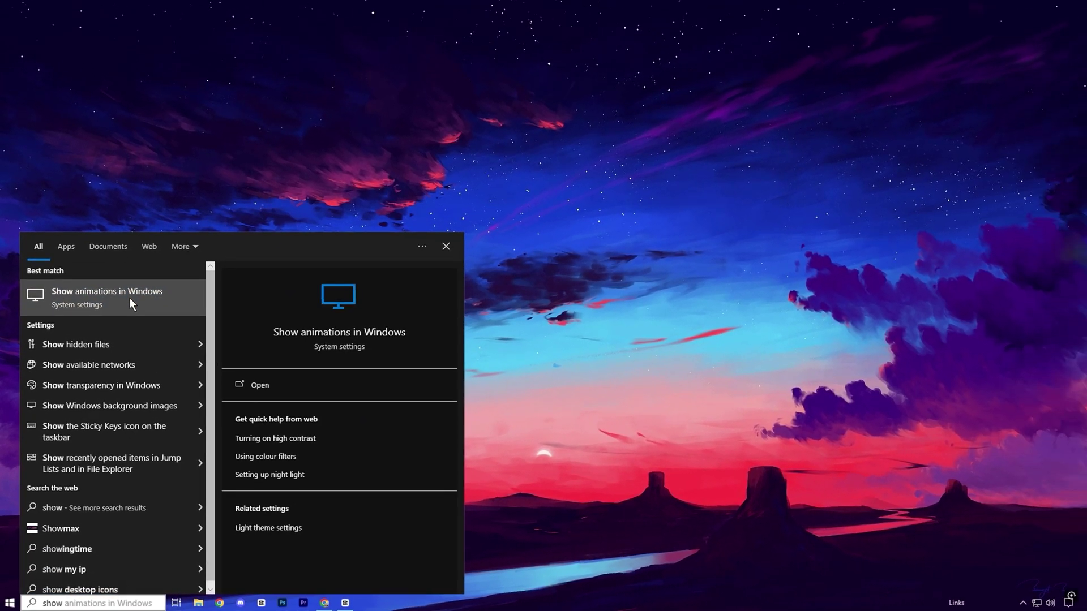
{"action": "left_click", "coordinate": [162, 220]}
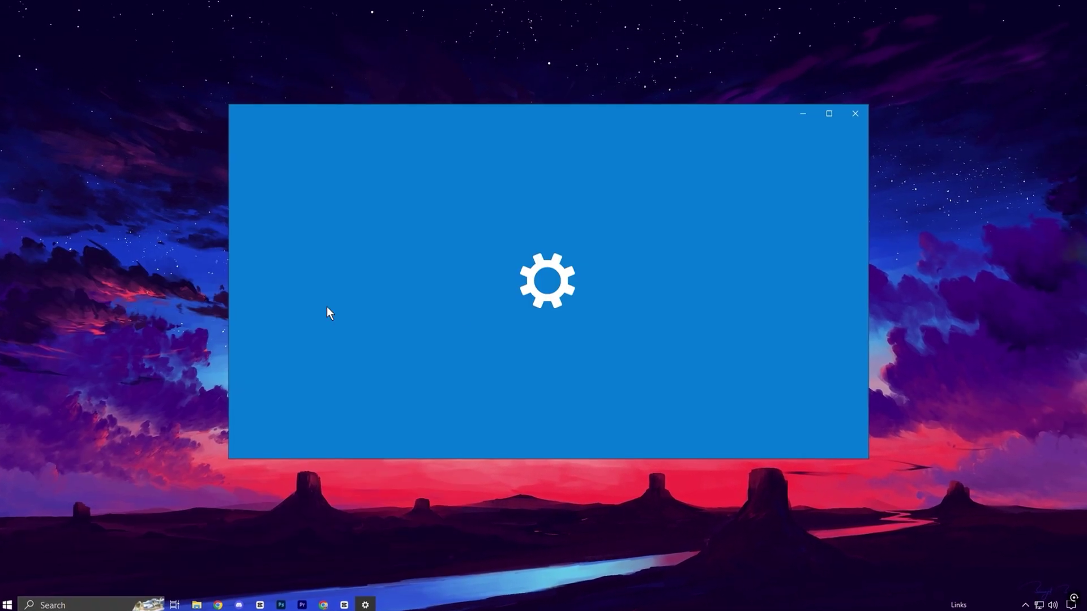
{"action": "scroll", "coordinate": [582, 347], "scroll_direction": "down", "scroll_amount": 4}
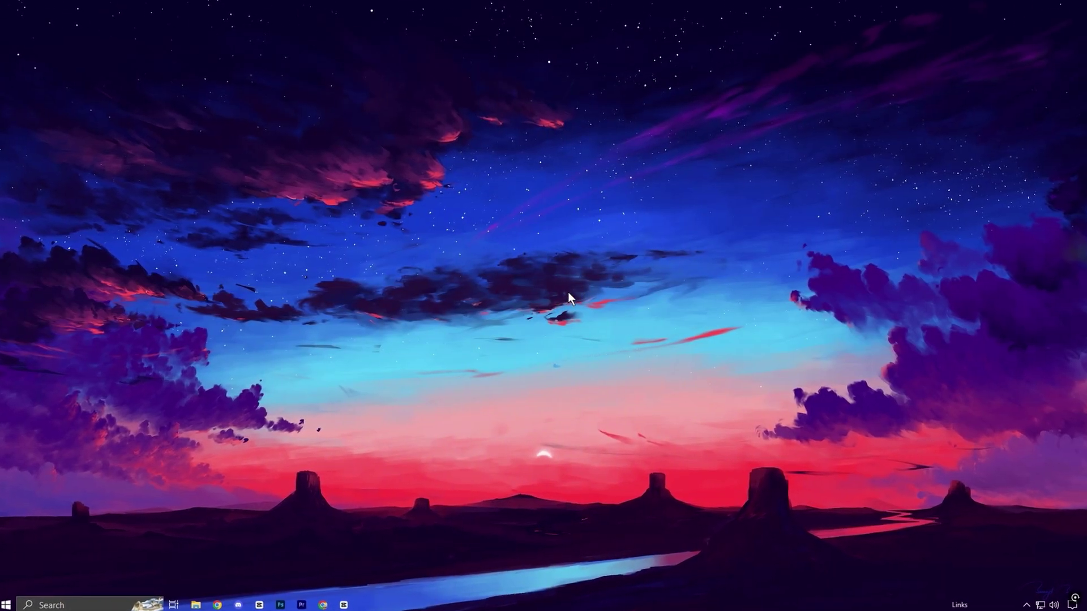
Open Task Manager's Services tab and select XblGameSave at the bottom of the list
{"action": "right_click", "coordinate": [772, 603]}
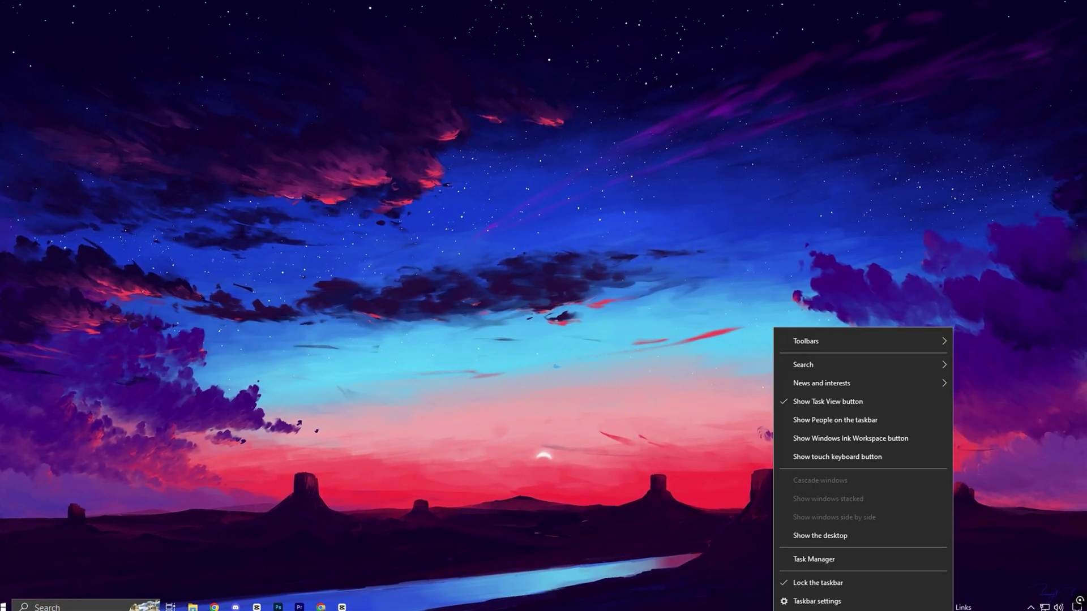
{"action": "left_click", "coordinate": [812, 556]}
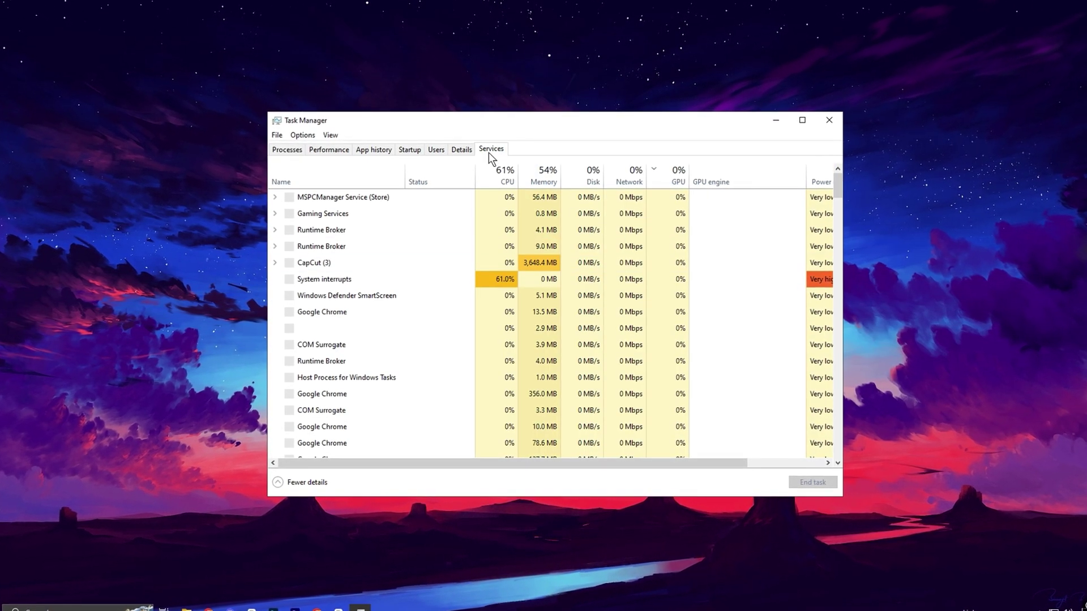
{"action": "left_click", "coordinate": [490, 151]}
{"action": "left_click_drag", "start_coordinate": [841, 189], "coordinate": [829, 467]}
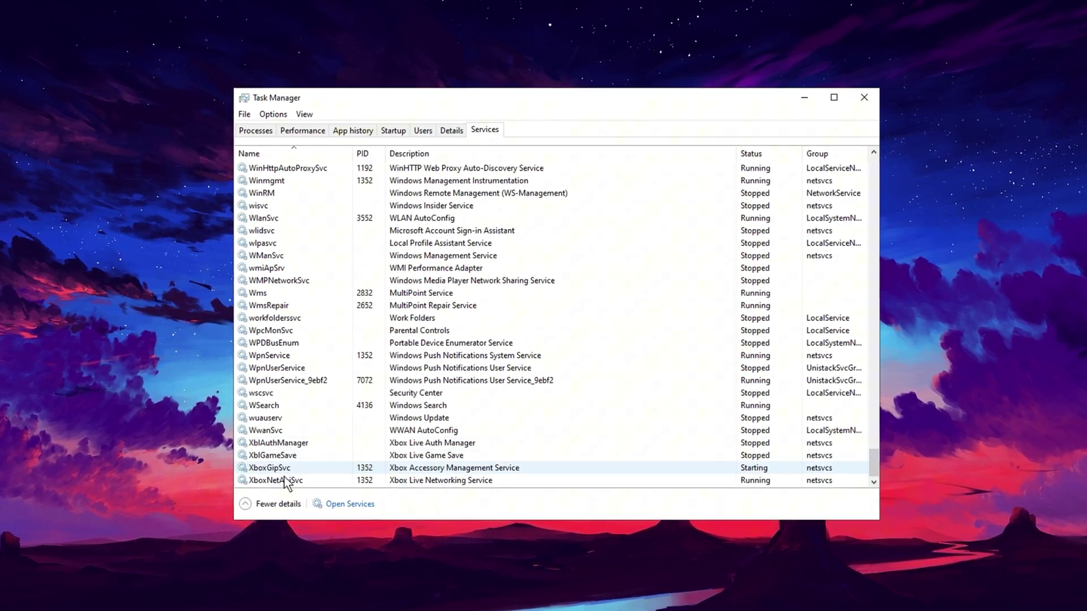
{"action": "left_click", "coordinate": [277, 457]}
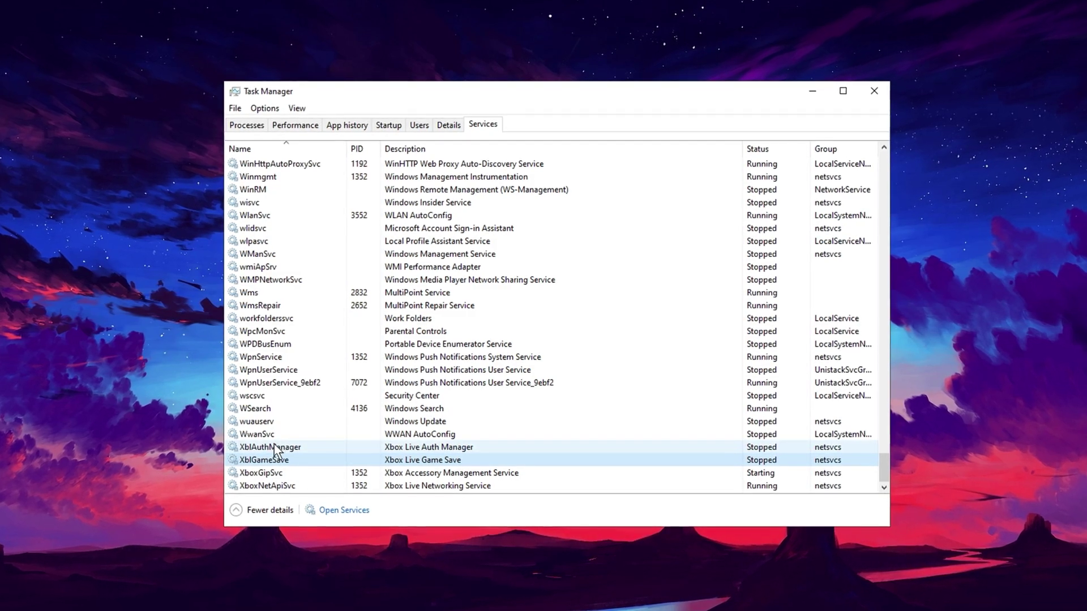